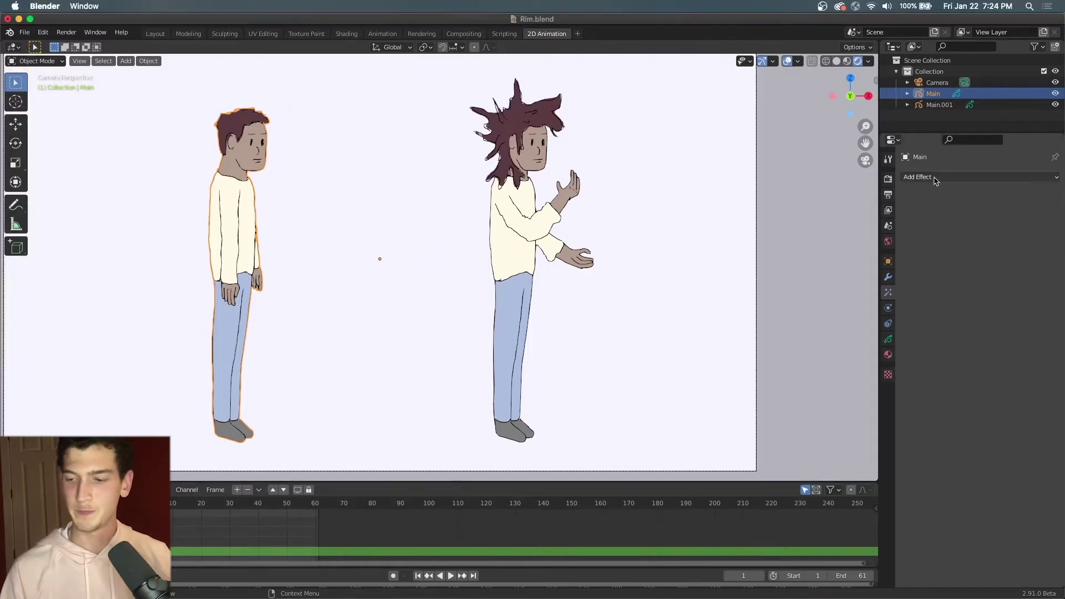
Add a Rim effect to the left character.
{"action": "left_click", "coordinate": [935, 177]}
{"action": "left_click", "coordinate": [933, 178]}
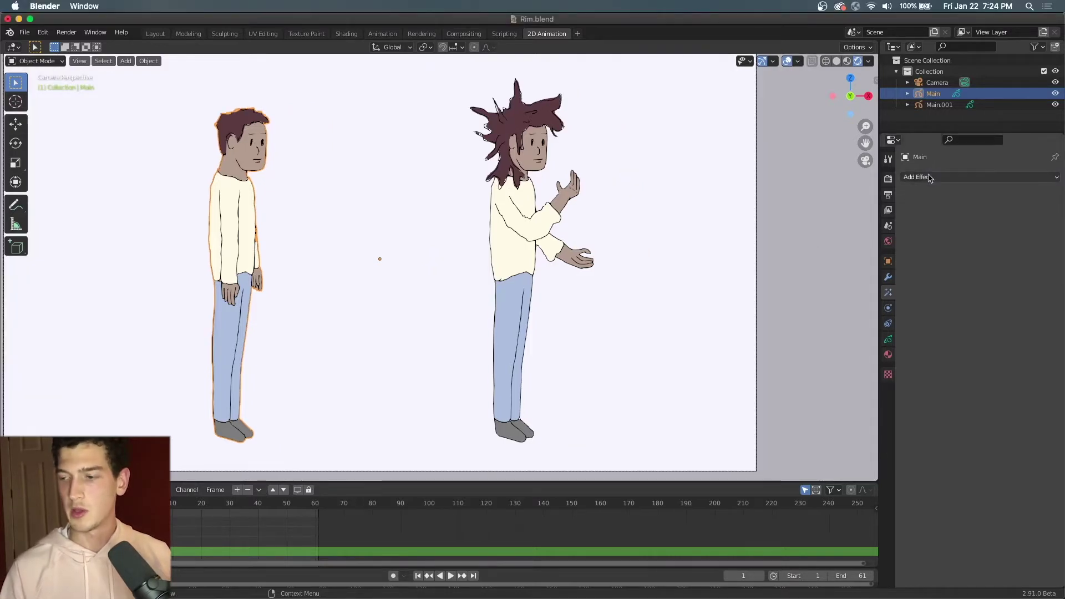
{"action": "left_click", "coordinate": [930, 177]}
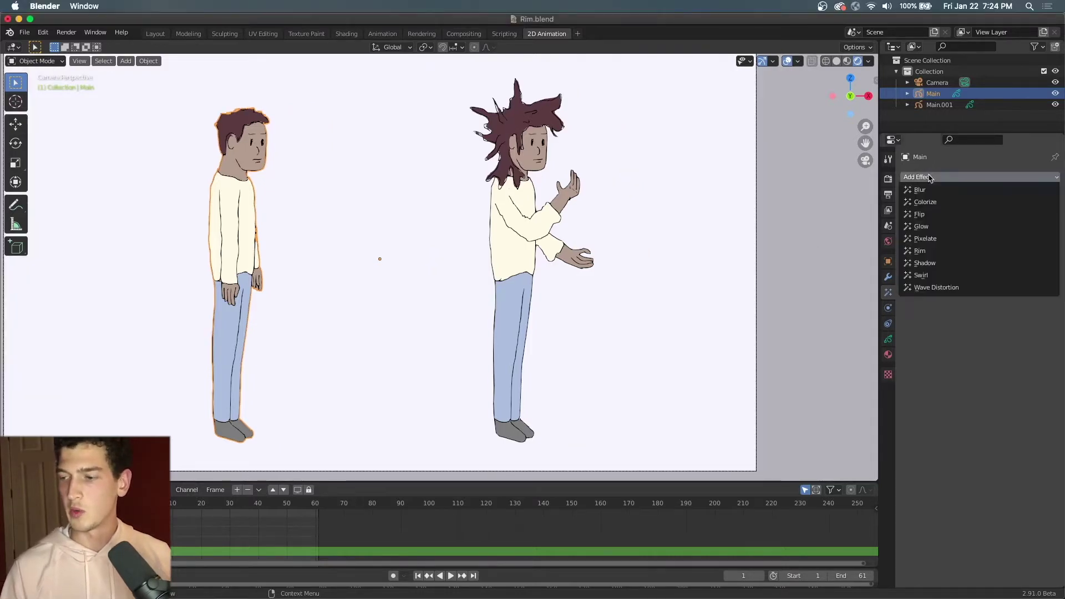
{"action": "left_click", "coordinate": [965, 250]}
Set the rim's Offset X to 20 px and Offset Y to 0 px.
{"action": "left_click", "coordinate": [985, 254]}
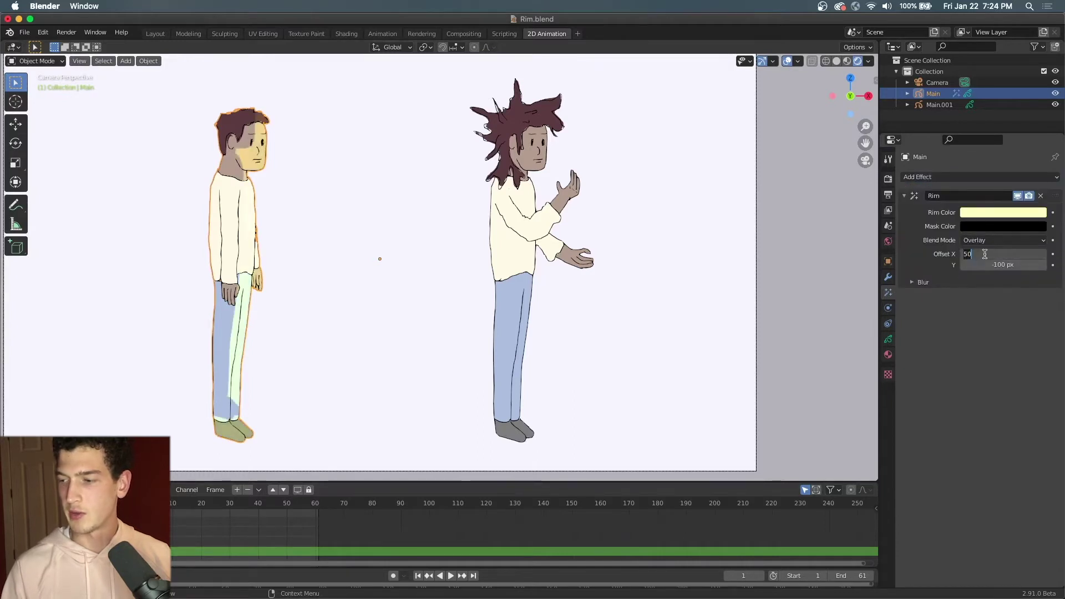
{"action": "type", "text": "0"}
{"action": "key", "text": "Return"}
{"action": "left_click", "coordinate": [991, 265]}
{"action": "type", "text": "0"}
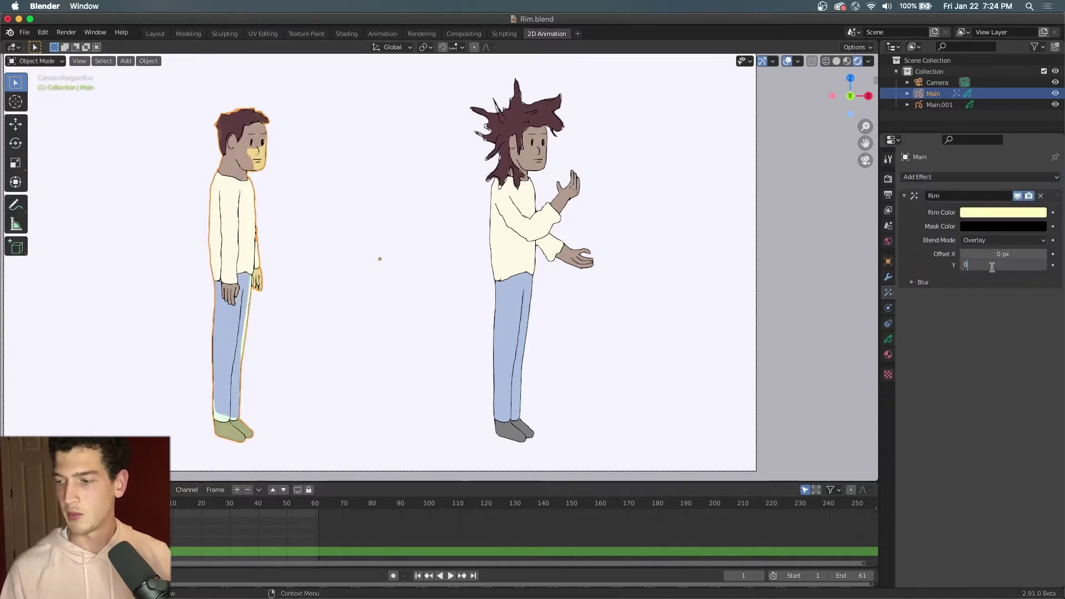
{"action": "key", "text": "Return"}
{"action": "left_click", "coordinate": [1000, 253]}
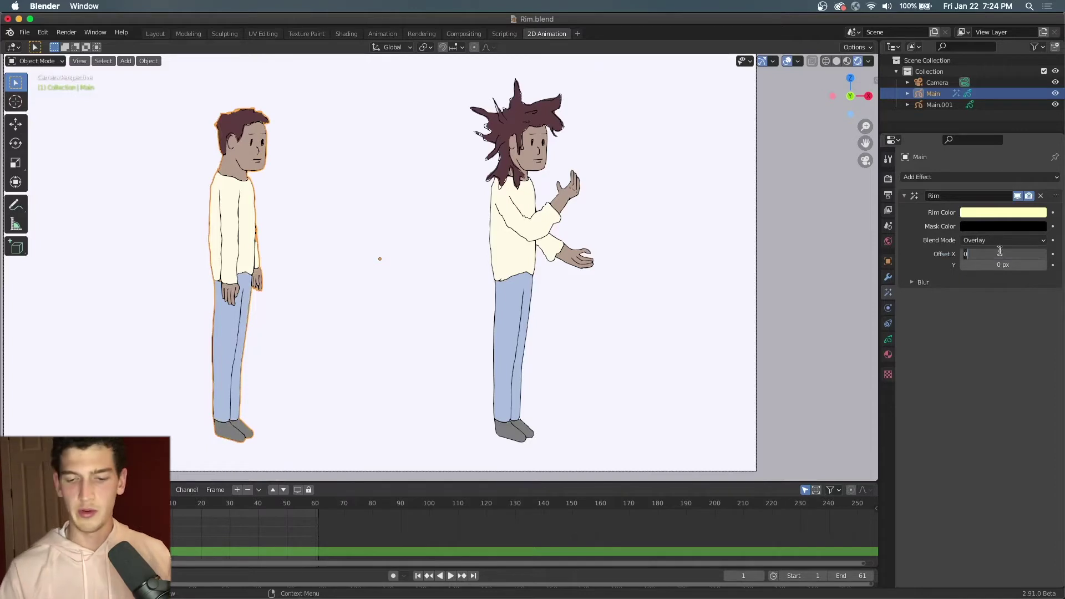
{"action": "type", "text": "20"}
{"action": "key", "text": "Return"}
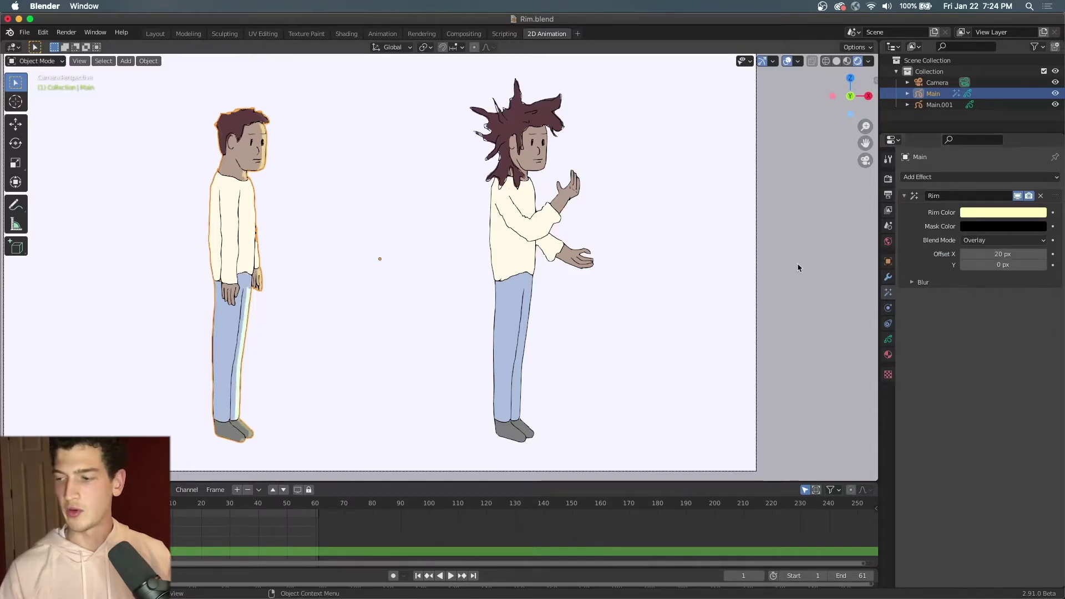
Zoom in on the left character to inspect its pale yellow rim glow.
{"action": "left_click", "coordinate": [286, 185]}
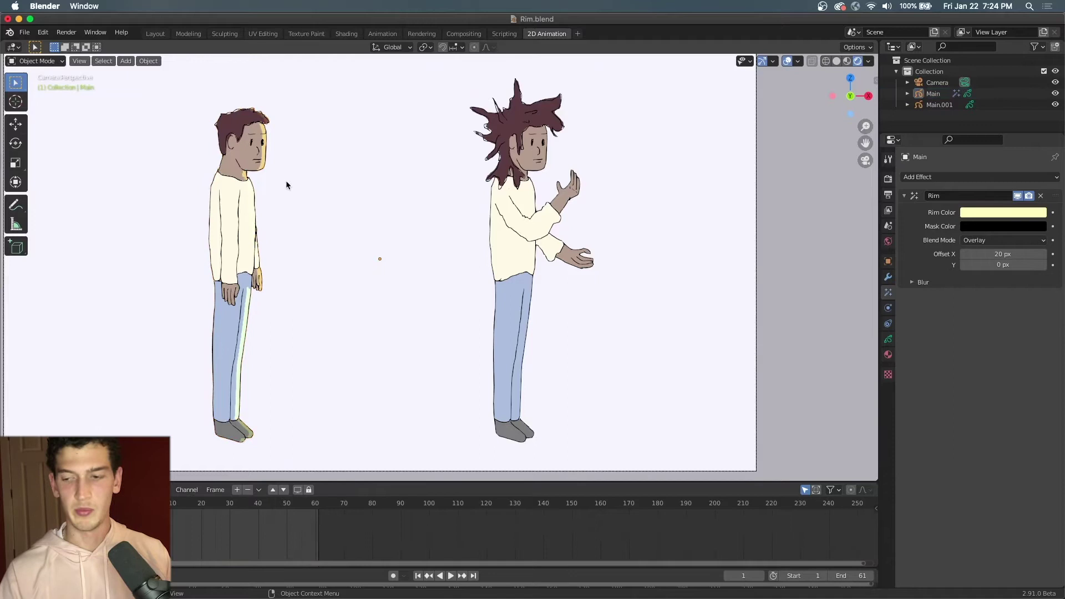
{"action": "left_click", "coordinate": [242, 185]}
{"action": "scroll", "coordinate": [264, 155], "scroll_direction": "up", "scroll_amount": 2}
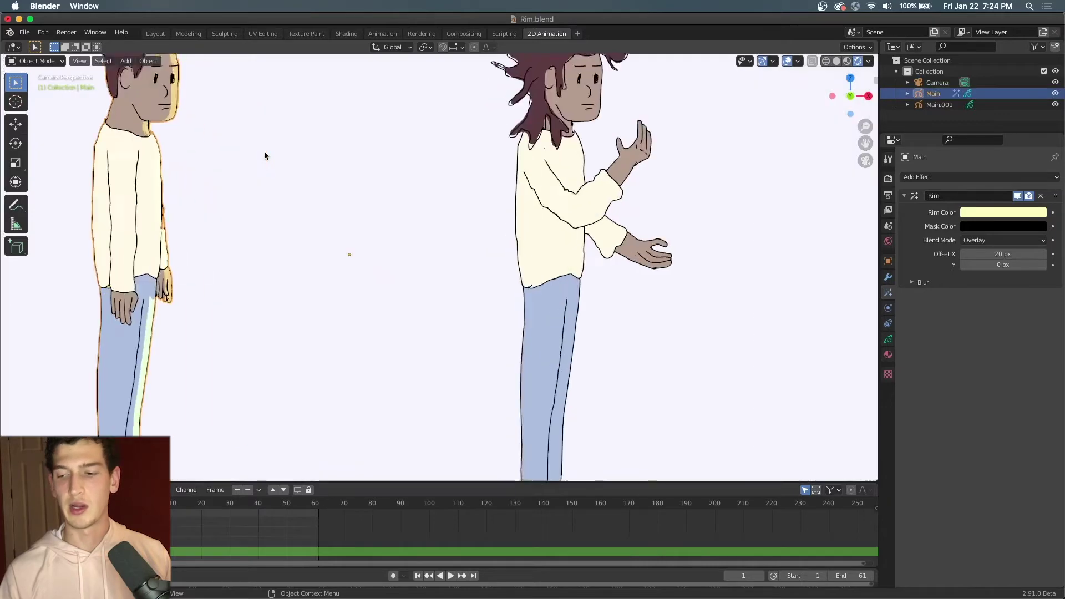
{"action": "scroll", "coordinate": [264, 155], "scroll_direction": "up", "scroll_amount": 3}
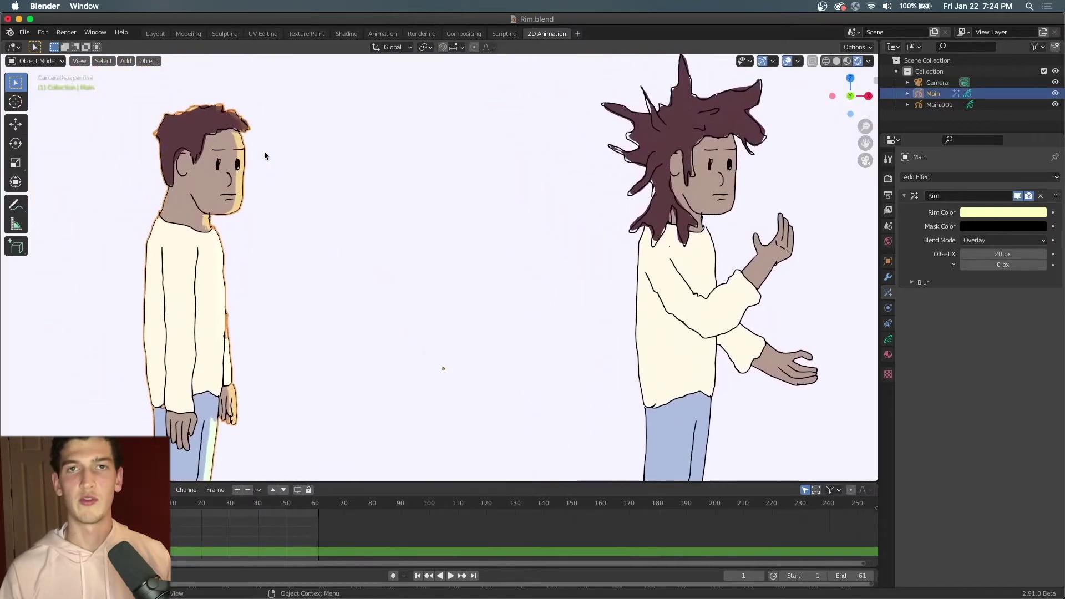
{"action": "key", "text": "Home"}
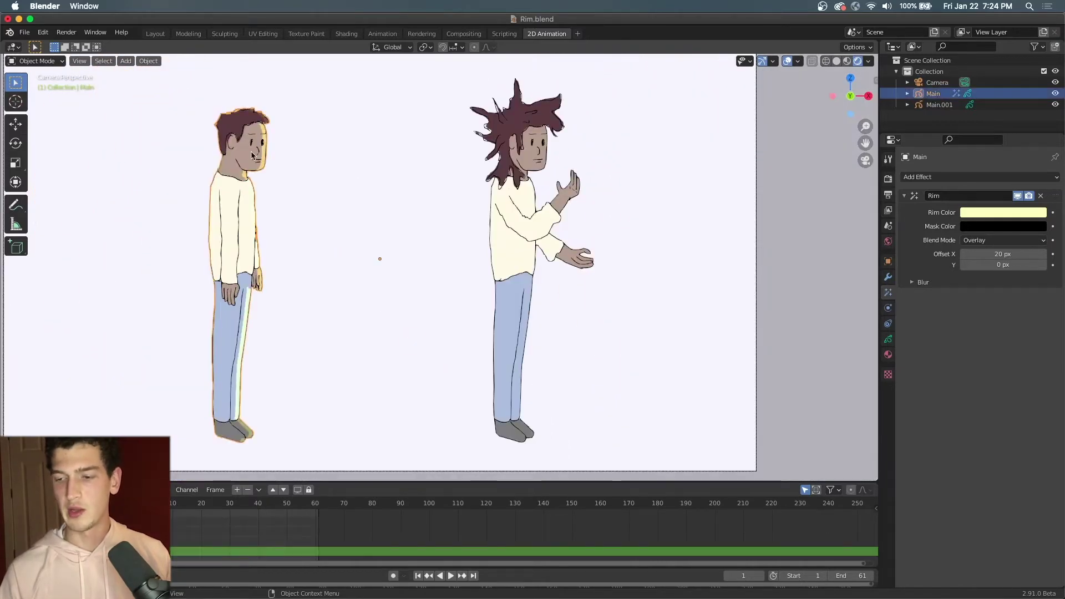
{"action": "scroll", "coordinate": [265, 155], "scroll_direction": "up", "scroll_amount": 4}
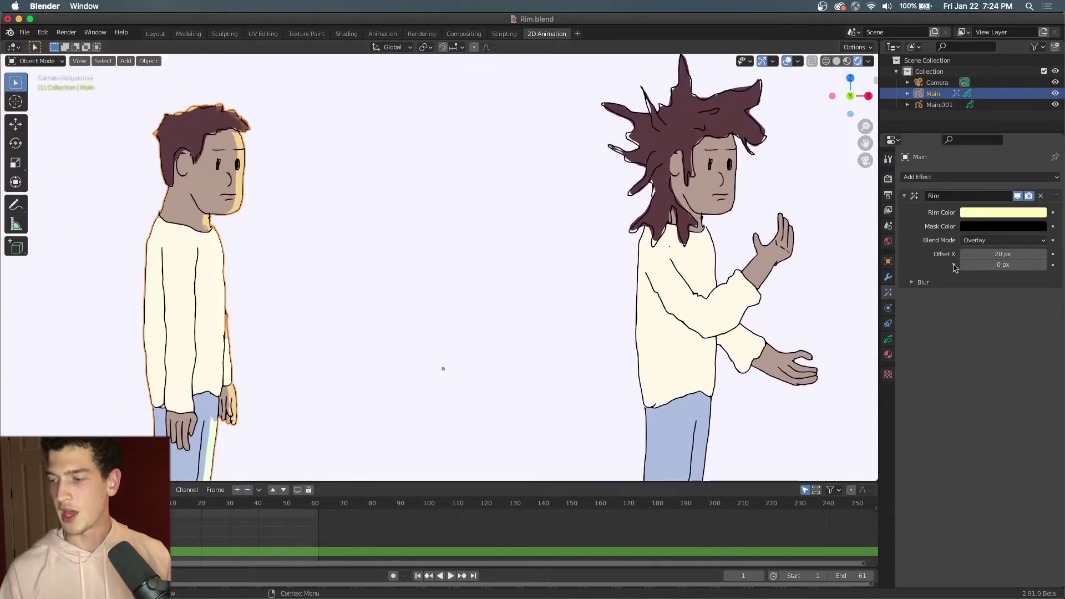
Expand the Rim's Blur settings and set Blur X and Blur Y to 20 px.
{"action": "left_click", "coordinate": [918, 282]}
{"action": "left_click", "coordinate": [1001, 299]}
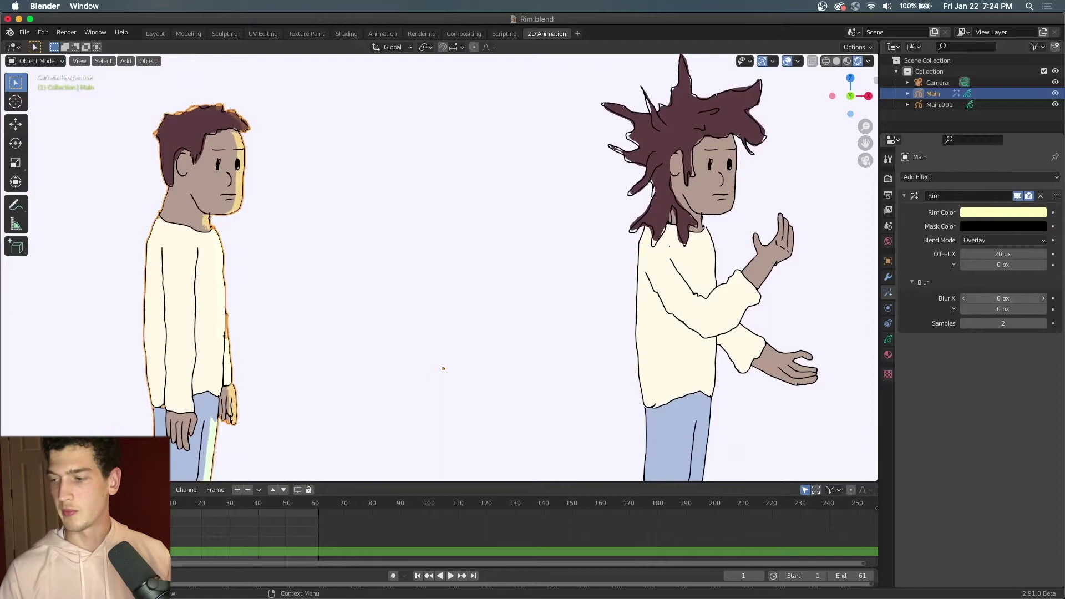
{"action": "type", "text": "20"}
{"action": "key", "text": "Return"}
{"action": "left_click", "coordinate": [1001, 308]}
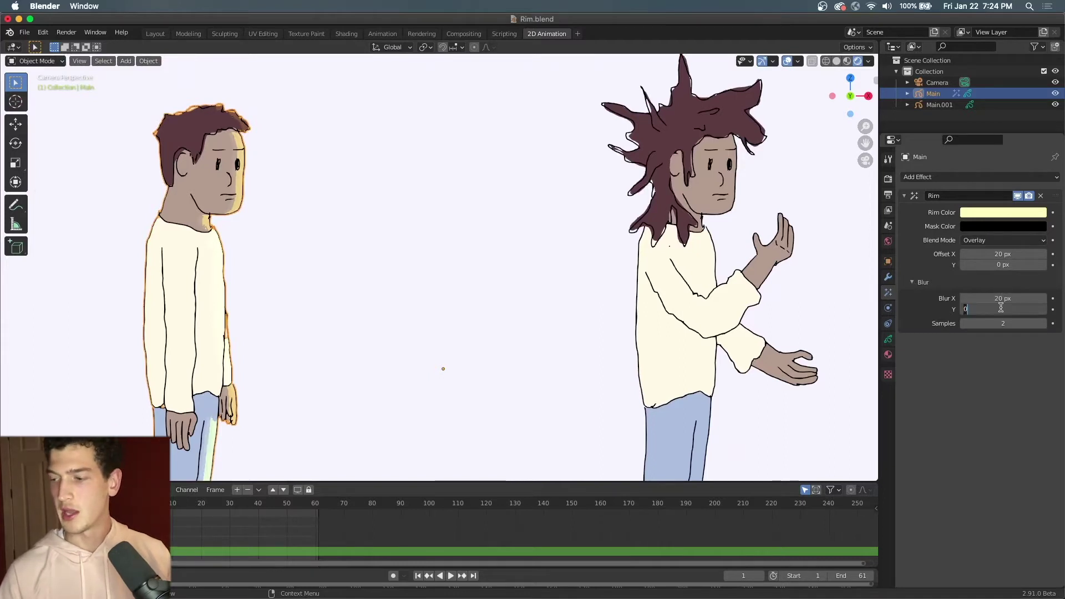
{"action": "type", "text": "20"}
{"action": "key", "text": "Return"}
Set the blur Samples to 10 and deselect to check the softened rim.
{"action": "left_click", "coordinate": [1002, 323]}
{"action": "type", "text": "6"}
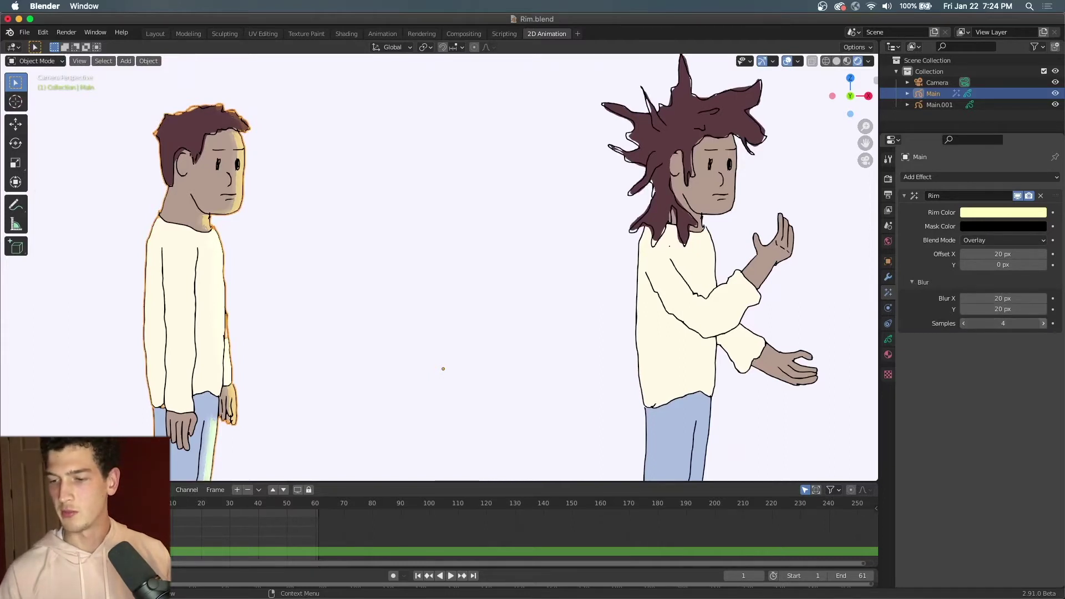
{"action": "key", "text": "Return"}
{"action": "left_click", "coordinate": [1002, 323]}
{"action": "type", "text": "10"}
{"action": "key", "text": "Return"}
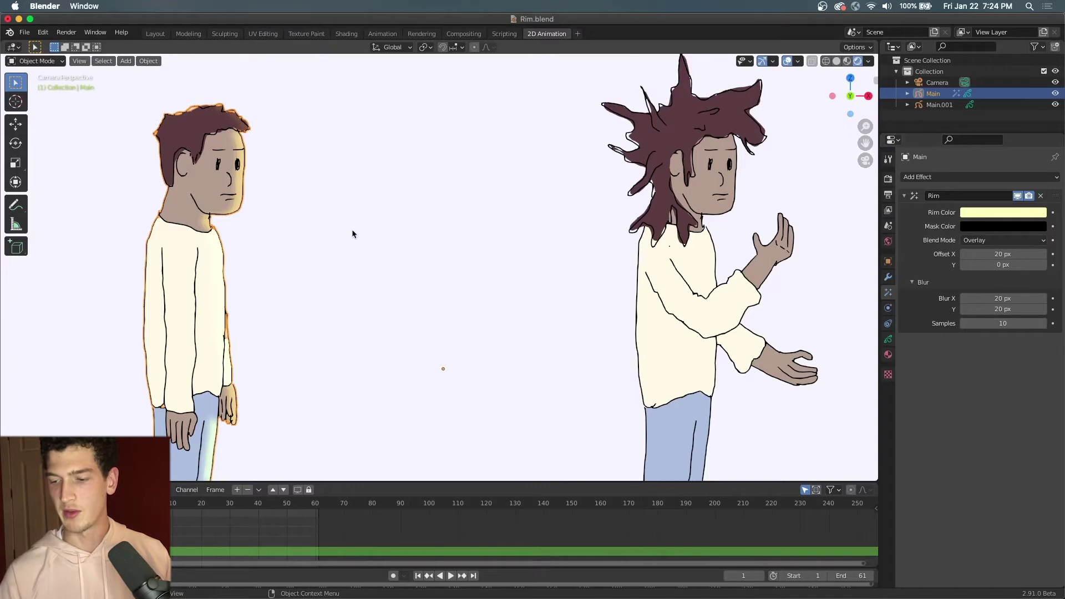
{"action": "scroll", "coordinate": [334, 234], "scroll_direction": "down", "scroll_amount": 4}
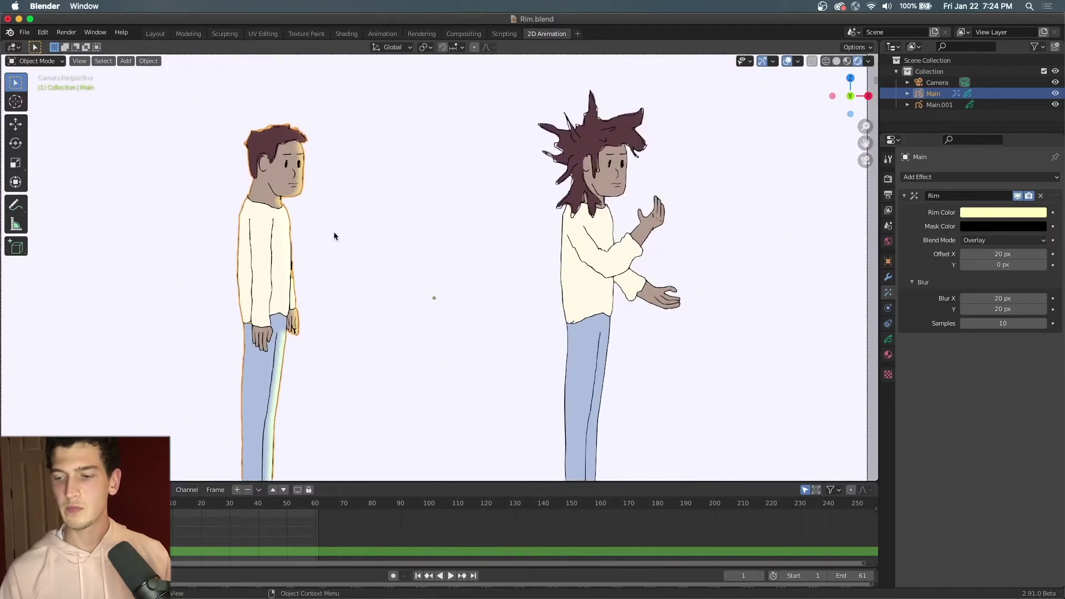
{"action": "left_click", "coordinate": [334, 232]}
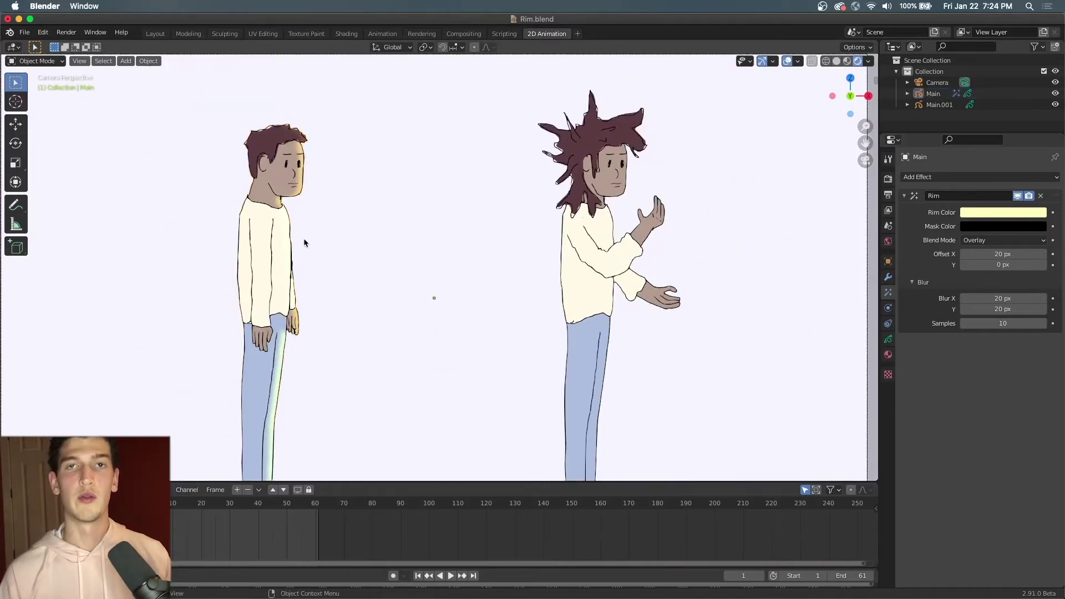
Reselect the left character and add a second Rim effect, Rim.001, coloured white.
{"action": "left_click", "coordinate": [273, 238]}
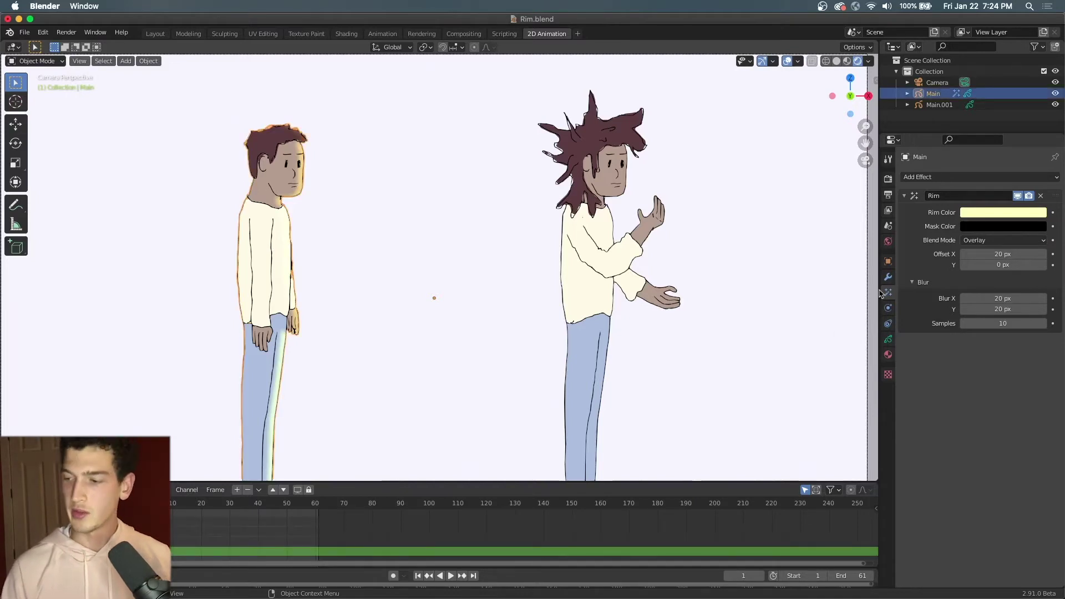
{"action": "left_click", "coordinate": [935, 177]}
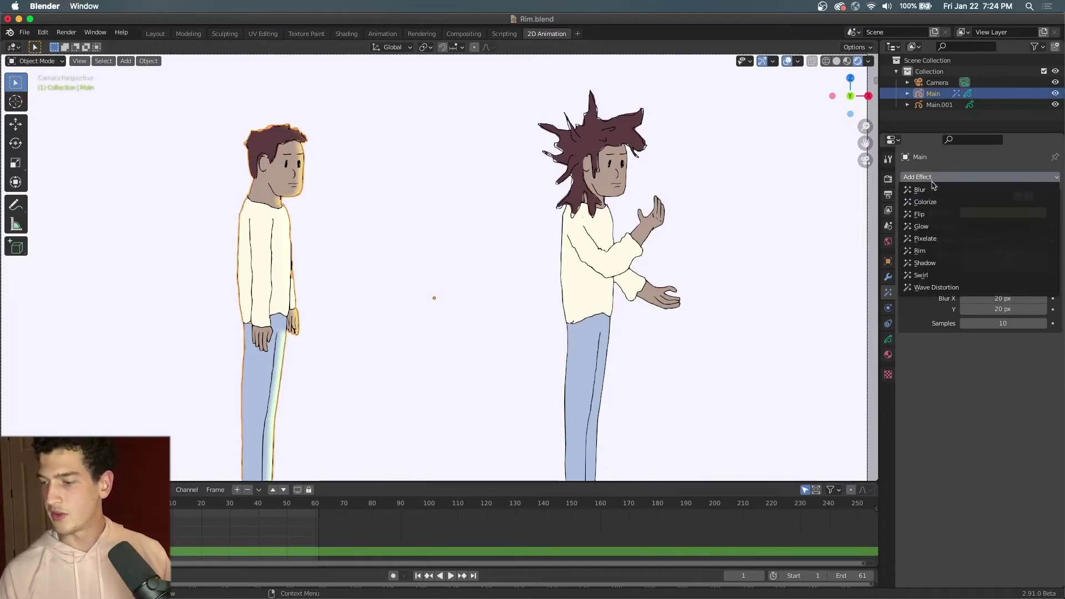
{"action": "left_click", "coordinate": [942, 251]}
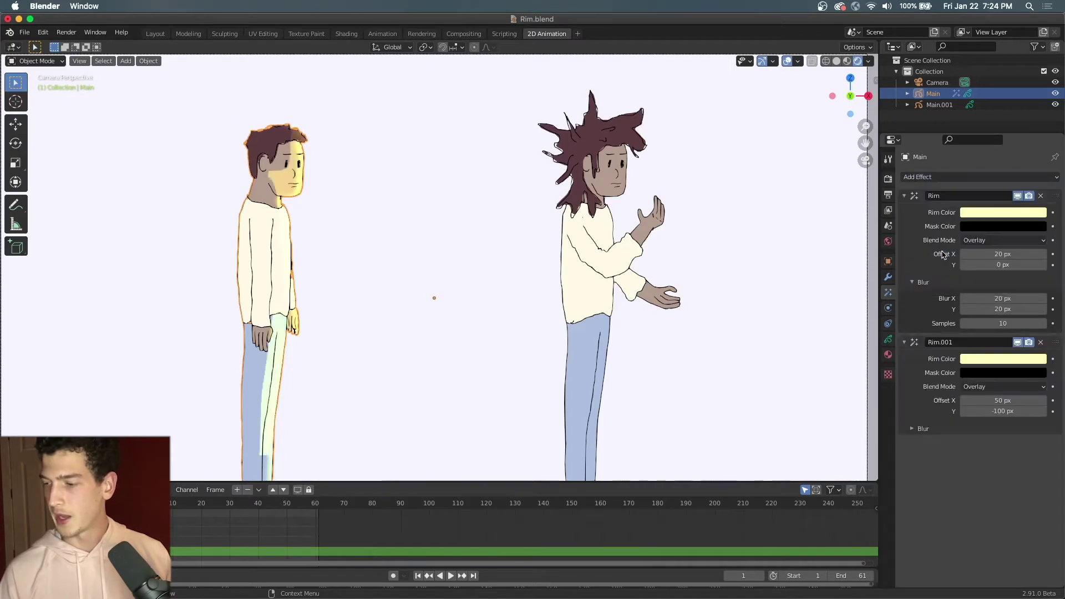
{"action": "left_click", "coordinate": [990, 360]}
{"action": "left_click_drag", "start_coordinate": [995, 320], "coordinate": [948, 335]}
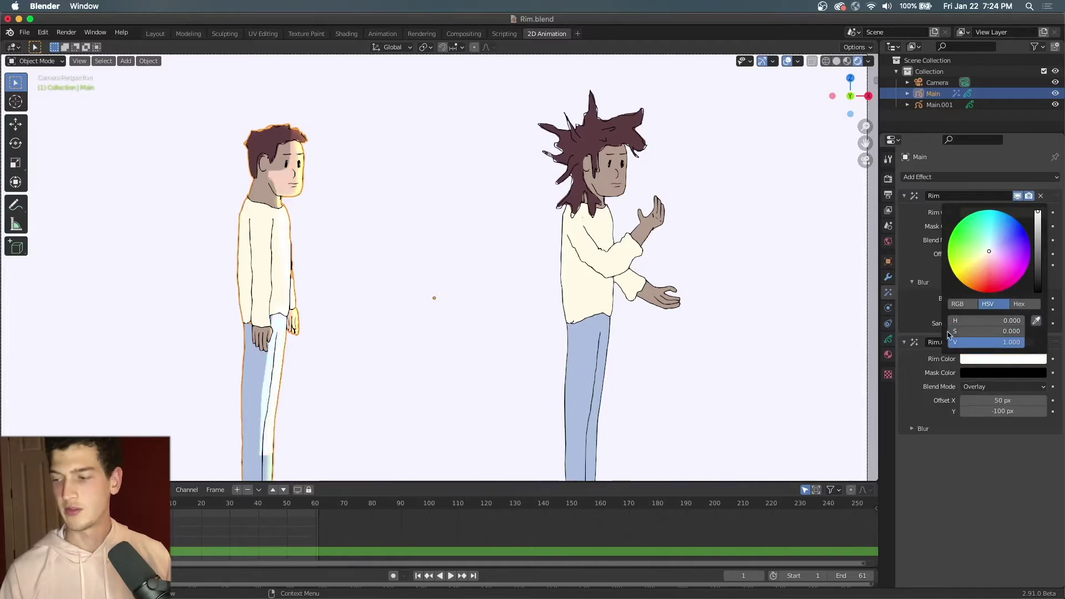
Set Rim.001's Offset X to -20 px and Offset Y to 0 px.
{"action": "double_click", "coordinate": [1005, 400]}
{"action": "type", "text": "0"}
{"action": "key", "text": "Return"}
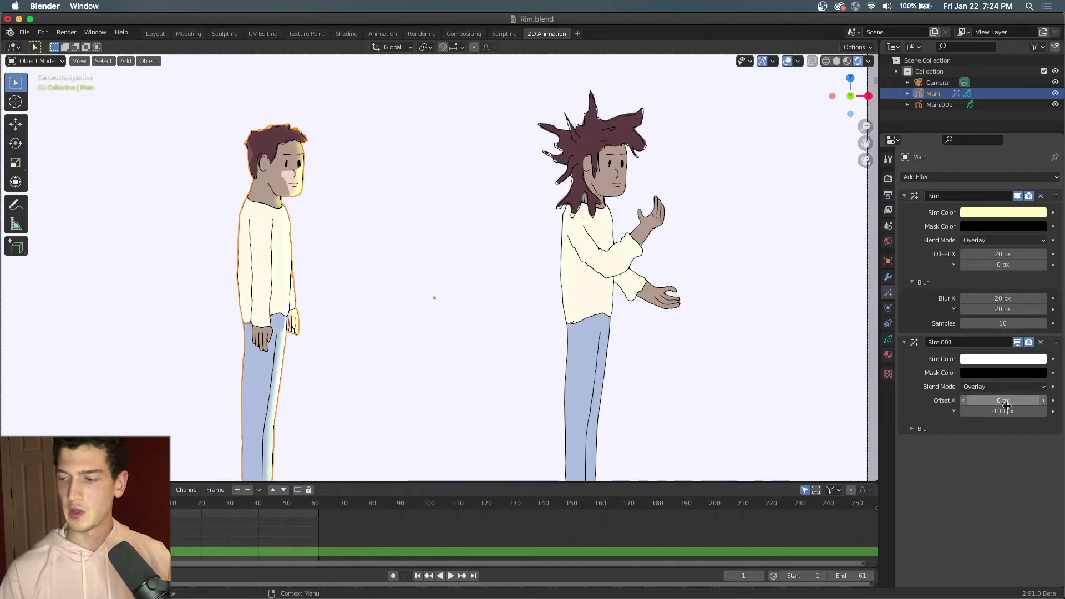
{"action": "double_click", "coordinate": [1006, 409]}
{"action": "type", "text": "0"}
{"action": "key", "text": "Return"}
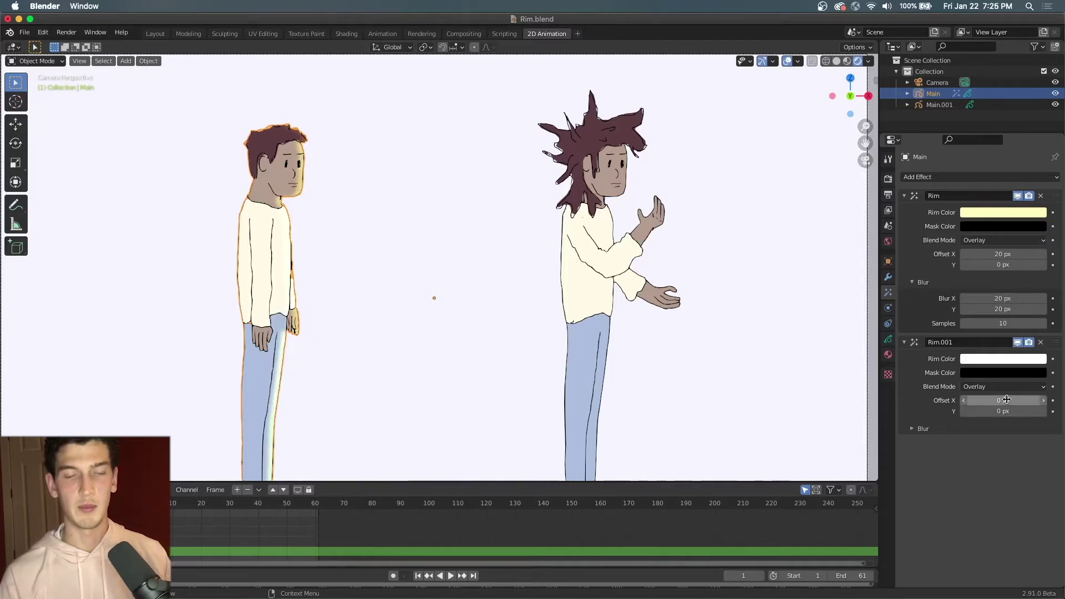
{"action": "double_click", "coordinate": [1007, 400]}
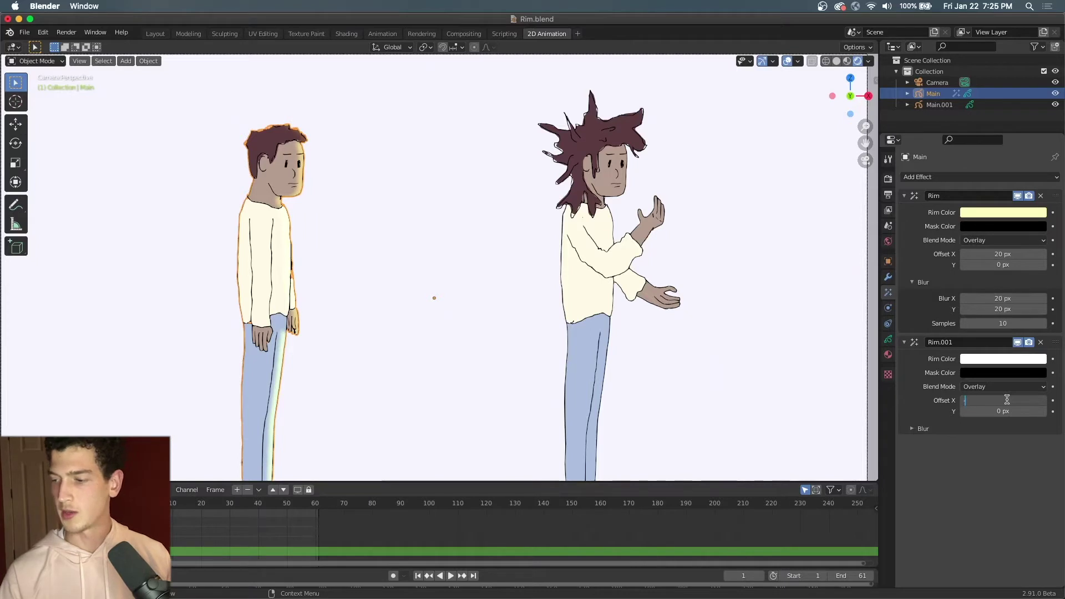
{"action": "type", "text": "-20"}
{"action": "key", "text": "Return"}
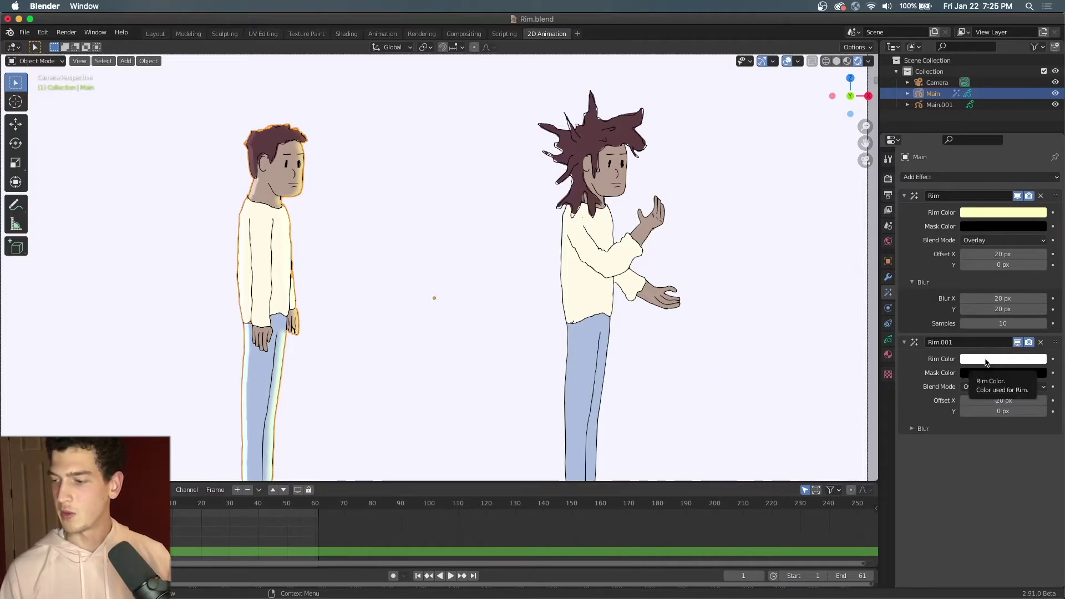
Switch Rim.001 to Multiply blending and lower its colour's Value to a light grey.
{"action": "left_click", "coordinate": [988, 388]}
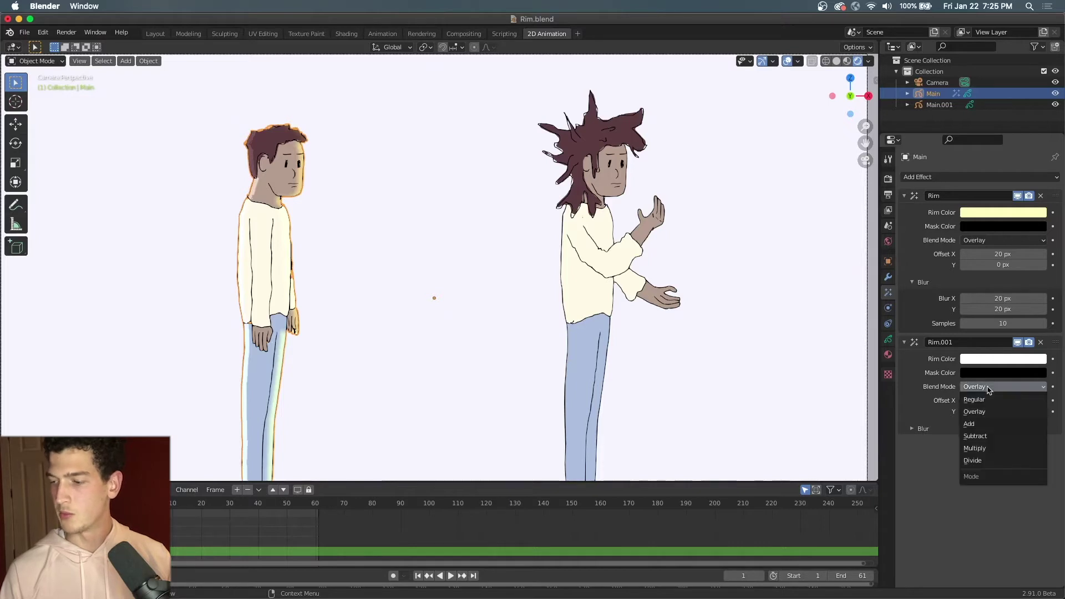
{"action": "left_click", "coordinate": [990, 448]}
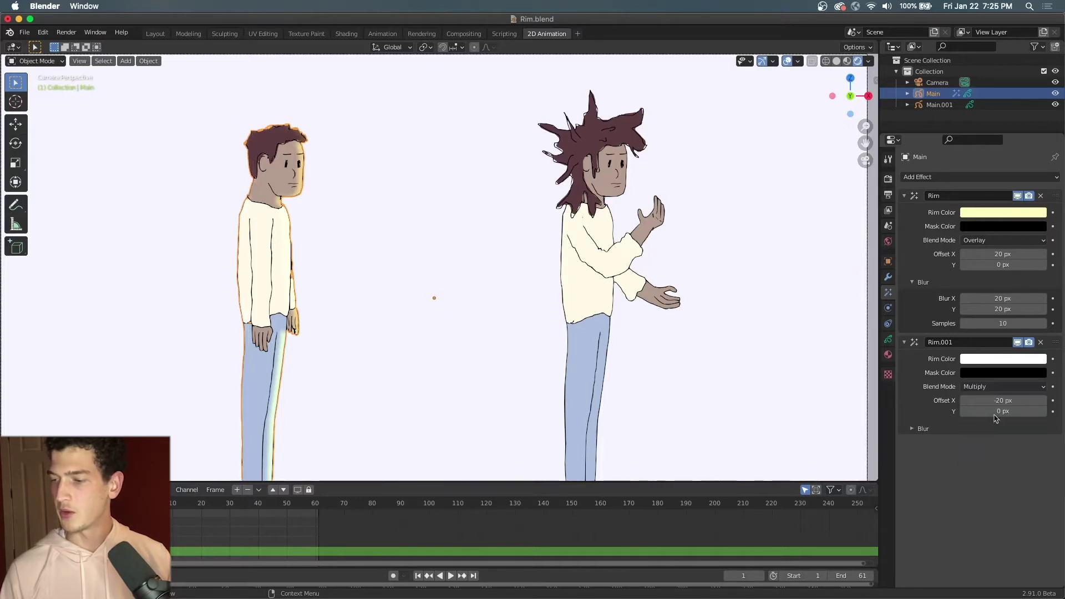
{"action": "left_click", "coordinate": [1006, 360]}
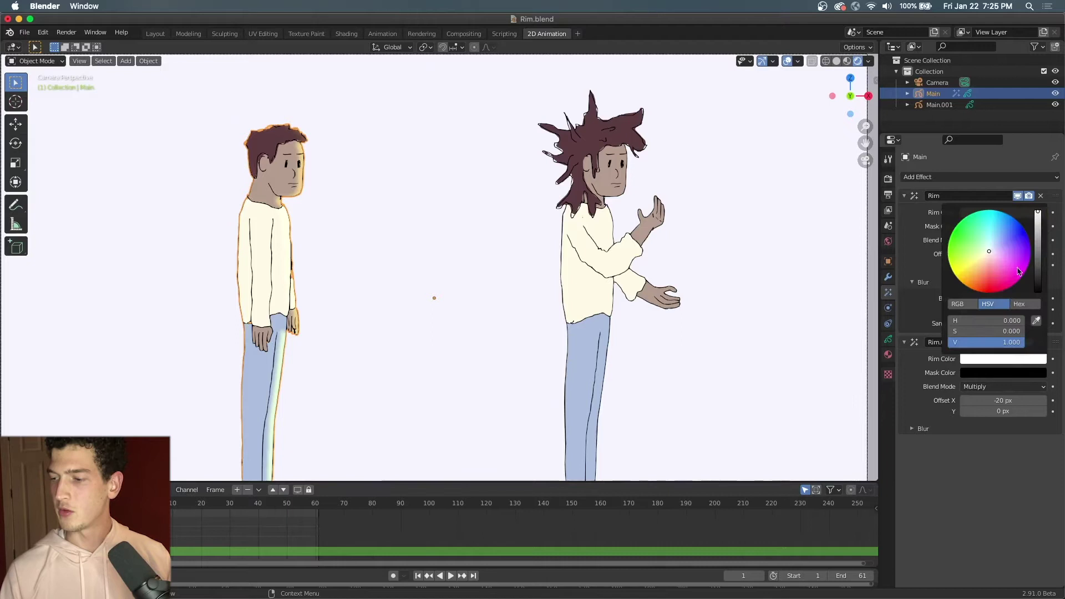
{"action": "left_click", "coordinate": [1037, 215]}
{"action": "left_click_drag", "start_coordinate": [1038, 218], "coordinate": [1038, 217]}
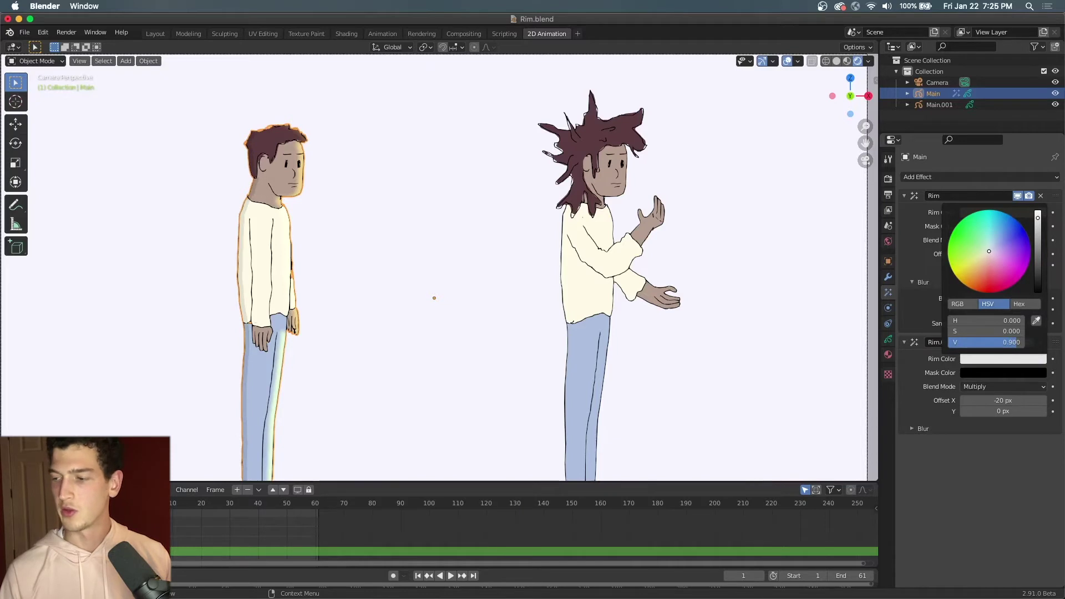
{"action": "mouse_move", "coordinate": [1037, 218]}
{"action": "left_mouse_down"}
{"action": "mouse_move", "coordinate": [1038, 248]}
{"action": "mouse_move", "coordinate": [1037, 219]}
{"action": "left_mouse_up"}
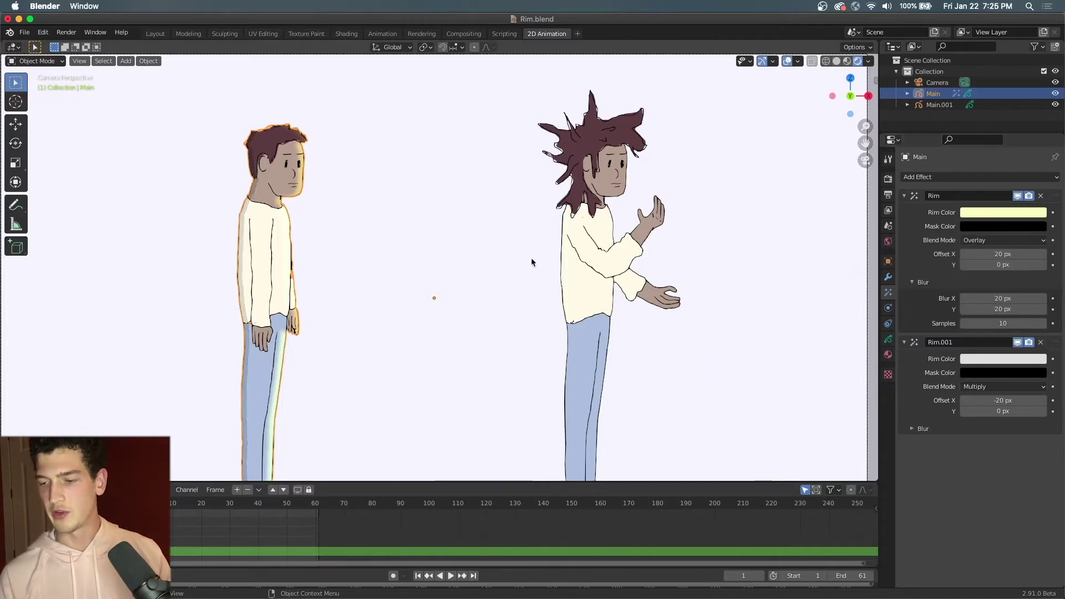
Pan and zoom the viewport, then select the second character, Main.001, showing its empty effects list.
{"action": "left_click", "coordinate": [419, 247]}
{"action": "scroll", "coordinate": [353, 298], "scroll_direction": "down", "scroll_amount": 2}
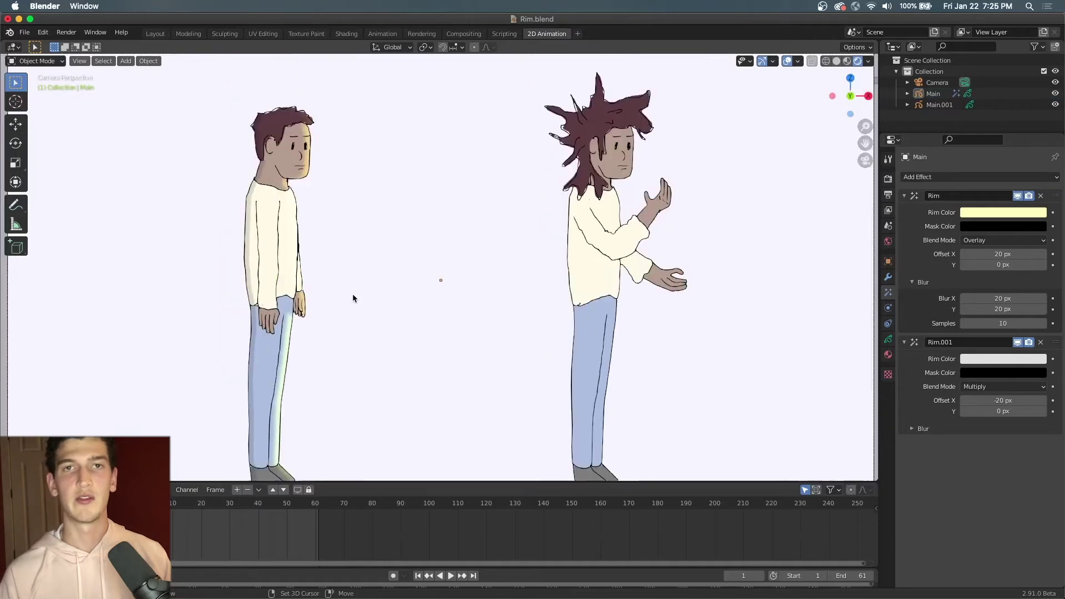
{"action": "scroll", "coordinate": [353, 298], "scroll_direction": "up", "scroll_amount": 1, "text": "shift"}
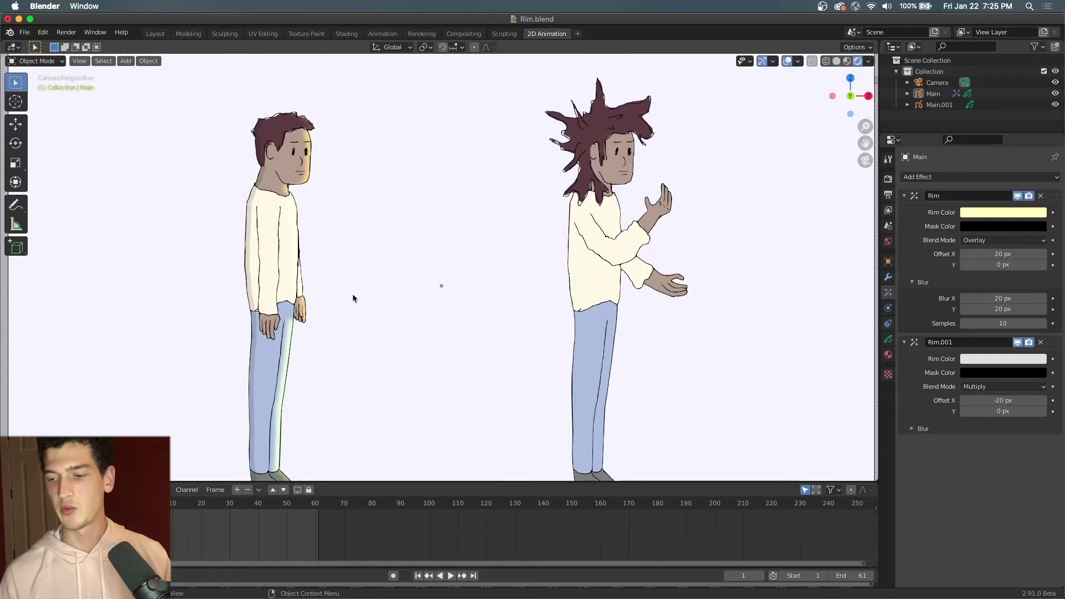
{"action": "left_click", "coordinate": [290, 257]}
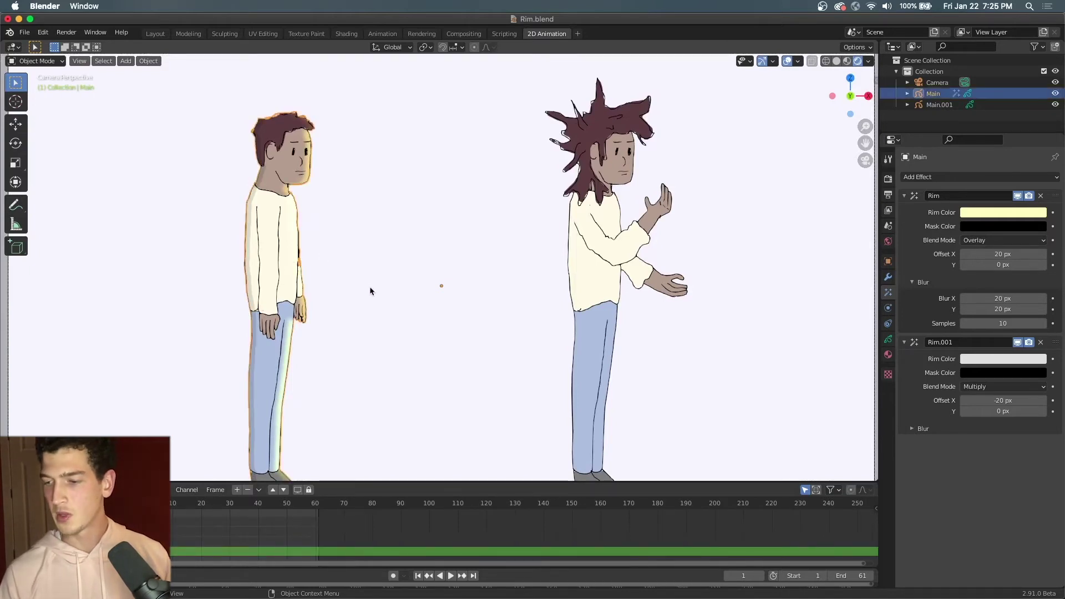
{"action": "scroll", "coordinate": [370, 288], "scroll_direction": "right", "scroll_amount": 5}
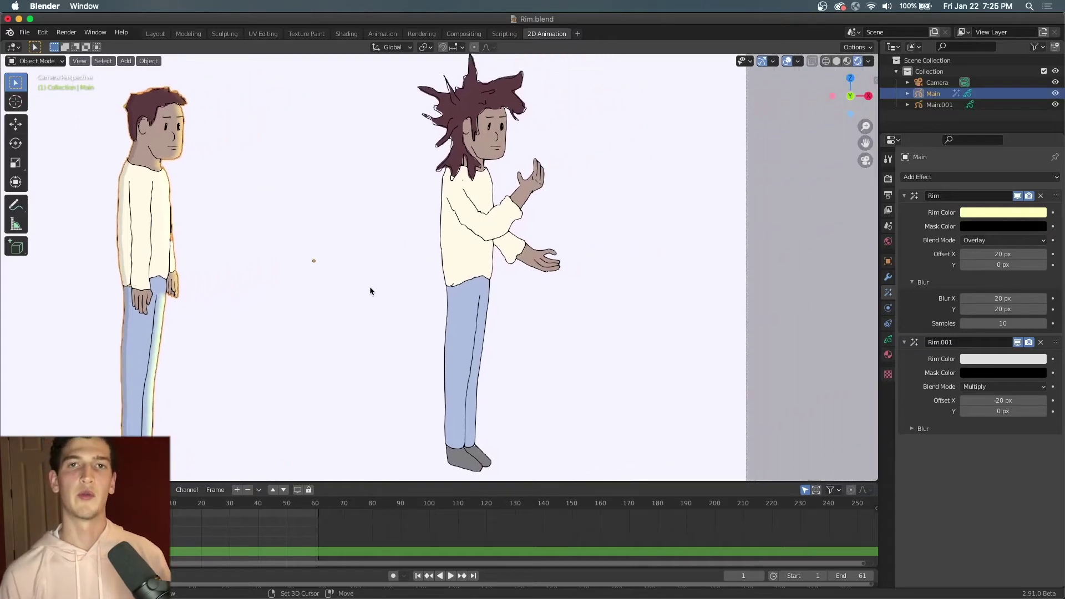
{"action": "scroll", "coordinate": [370, 291], "scroll_direction": "right", "scroll_amount": 2}
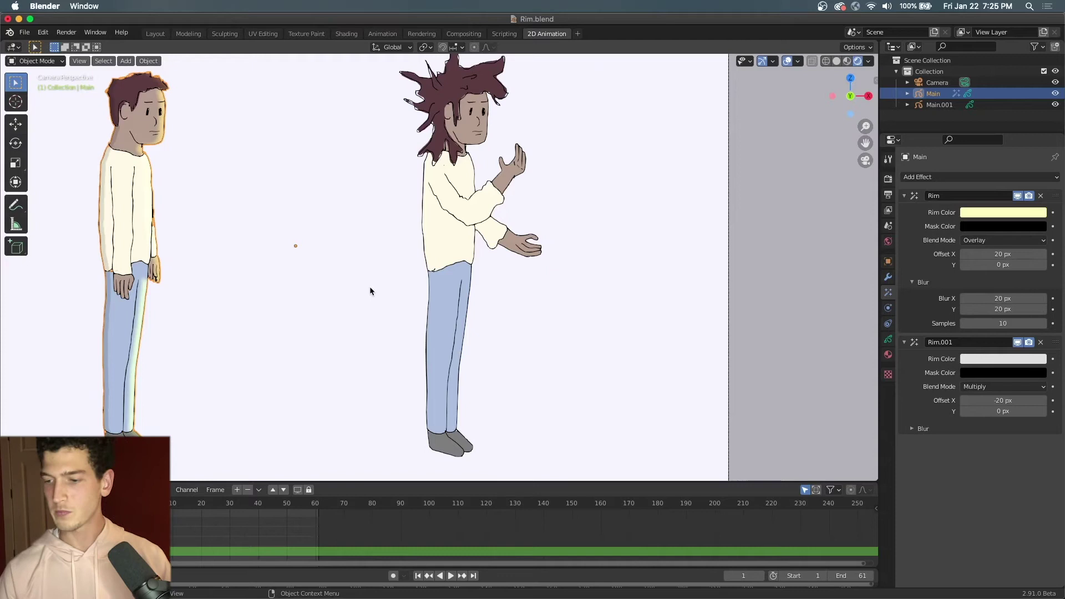
{"action": "scroll", "coordinate": [563, 233], "scroll_direction": "right", "scroll_amount": 5}
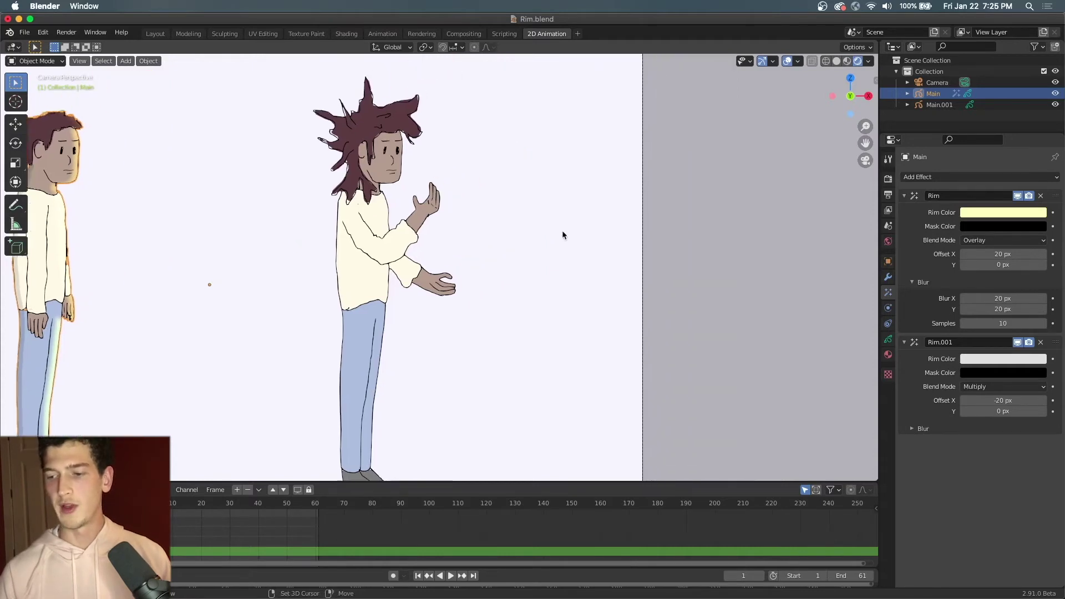
{"action": "scroll", "coordinate": [474, 252], "scroll_direction": "up", "scroll_amount": 4}
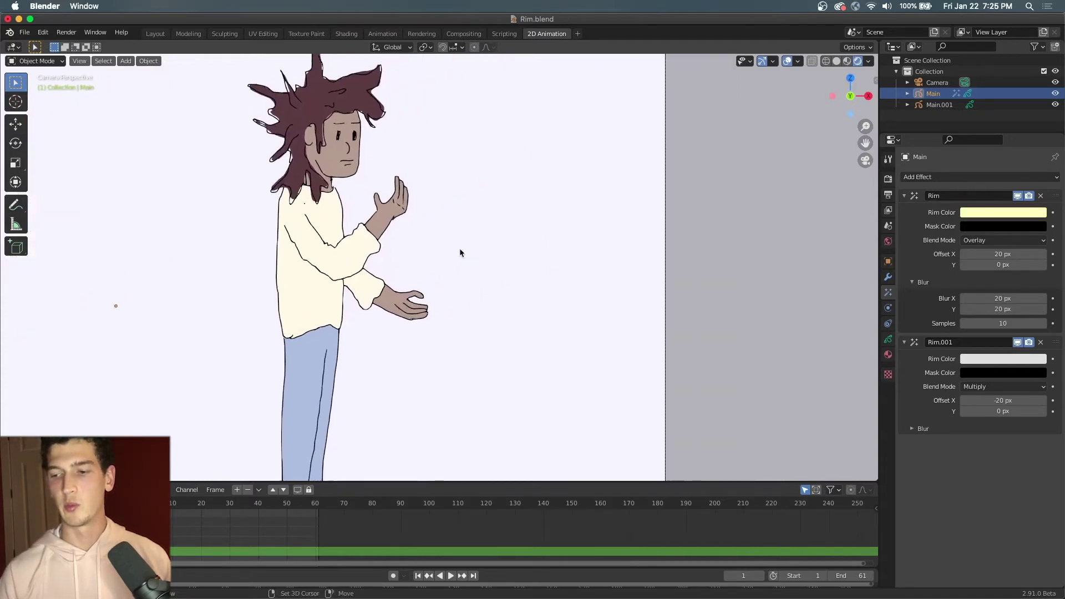
{"action": "scroll", "coordinate": [459, 253], "scroll_direction": "up", "scroll_amount": 2}
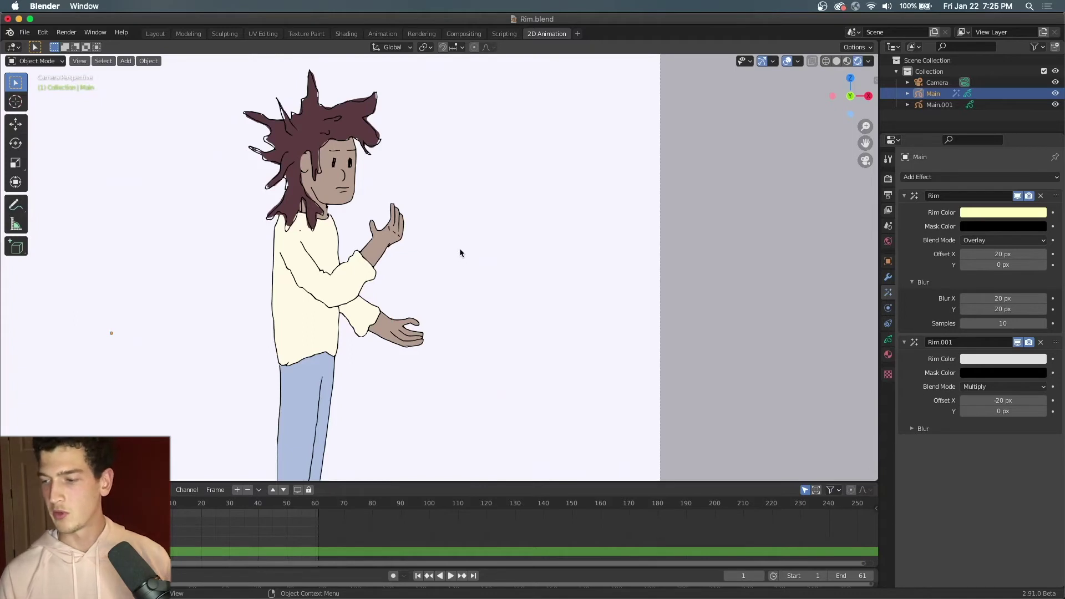
{"action": "left_click", "coordinate": [370, 257]}
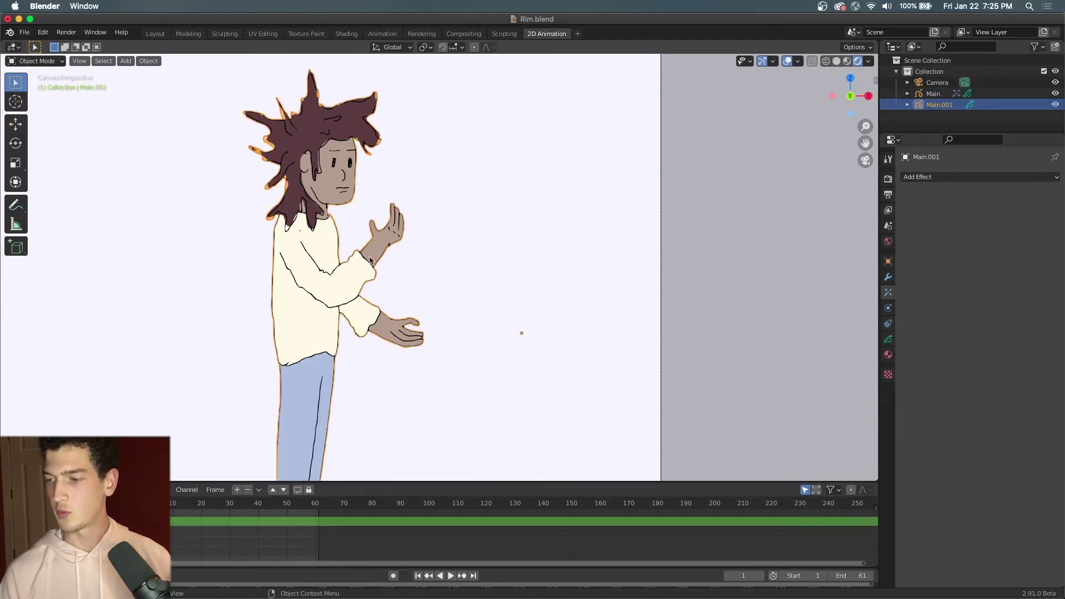
Give Main.001 a Rim effect with Offset X 20 px and Offset Y 0 px.
{"action": "left_click", "coordinate": [931, 177]}
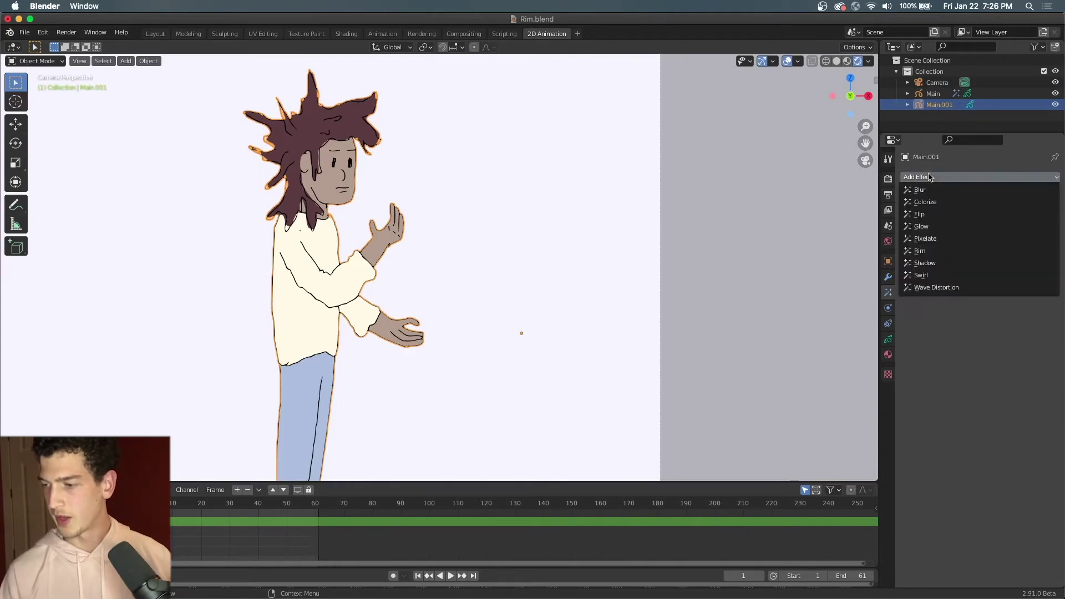
{"action": "left_click", "coordinate": [931, 247]}
{"action": "left_click", "coordinate": [993, 254]}
{"action": "type", "text": "0"}
{"action": "key", "text": "Return"}
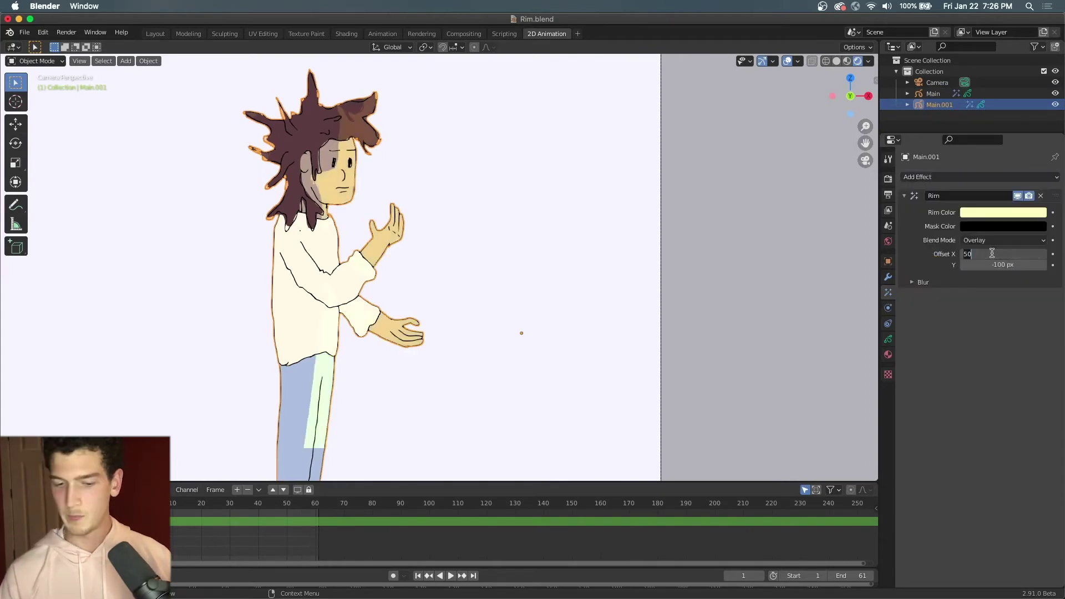
{"action": "left_click", "coordinate": [991, 265]}
{"action": "type", "text": "0"}
{"action": "key", "text": "Return"}
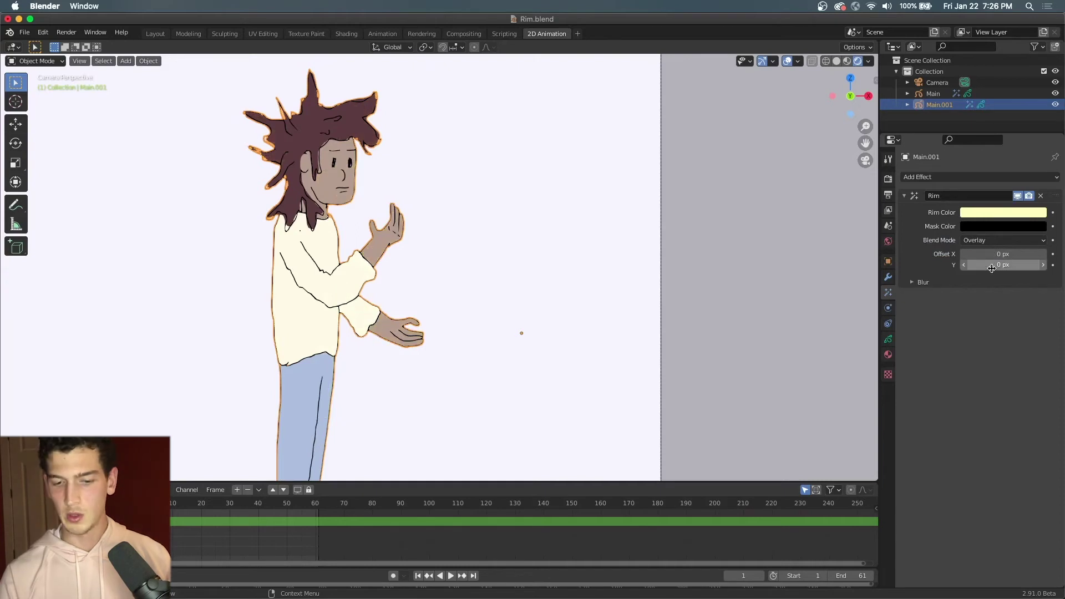
{"action": "left_click", "coordinate": [1001, 253]}
{"action": "type", "text": "20"}
{"action": "key", "text": "Return"}
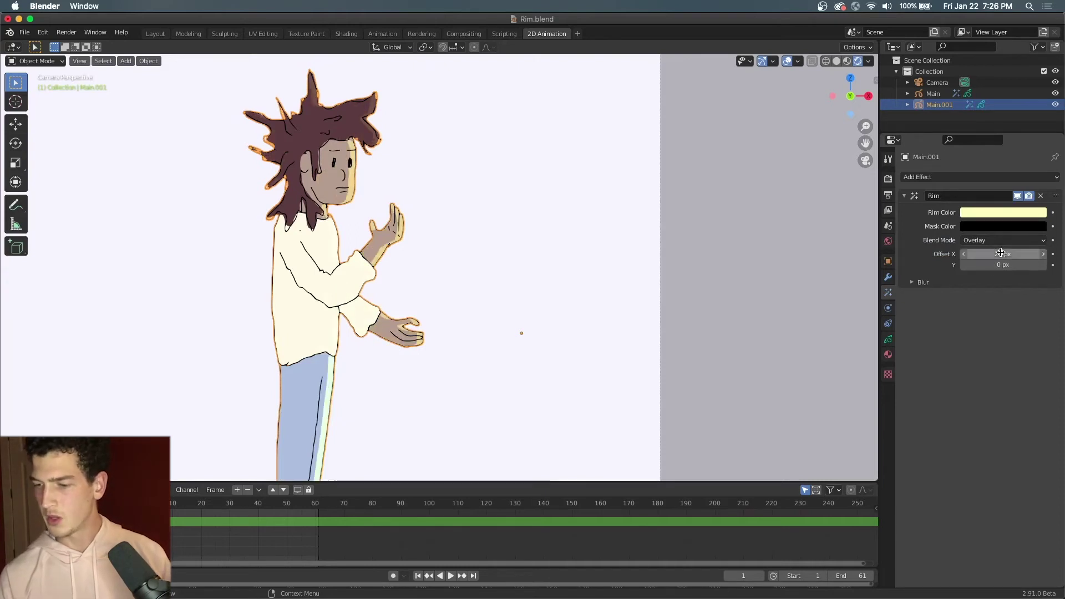
Deselect Main.001 and zoom the viewport to inspect its yellow rim.
{"action": "left_click", "coordinate": [570, 224]}
{"action": "scroll", "coordinate": [569, 224], "scroll_direction": "down", "scroll_amount": 4}
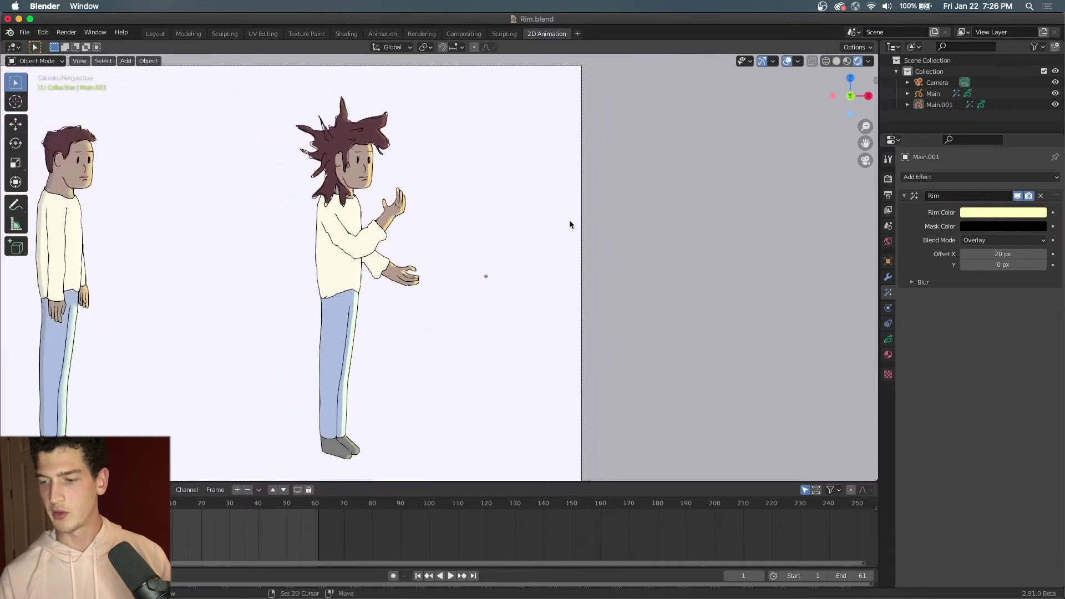
{"action": "scroll", "coordinate": [570, 224], "scroll_direction": "up", "scroll_amount": 3}
{"action": "scroll", "coordinate": [570, 224], "scroll_direction": "up", "scroll_amount": 2}
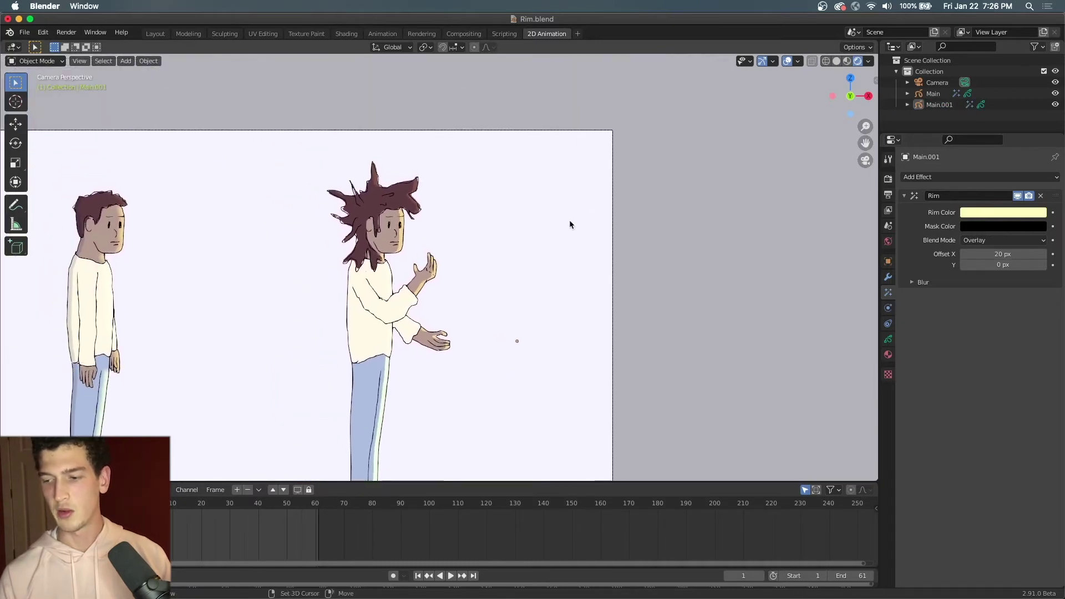
{"action": "scroll", "coordinate": [436, 275], "scroll_direction": "up", "scroll_amount": 5}
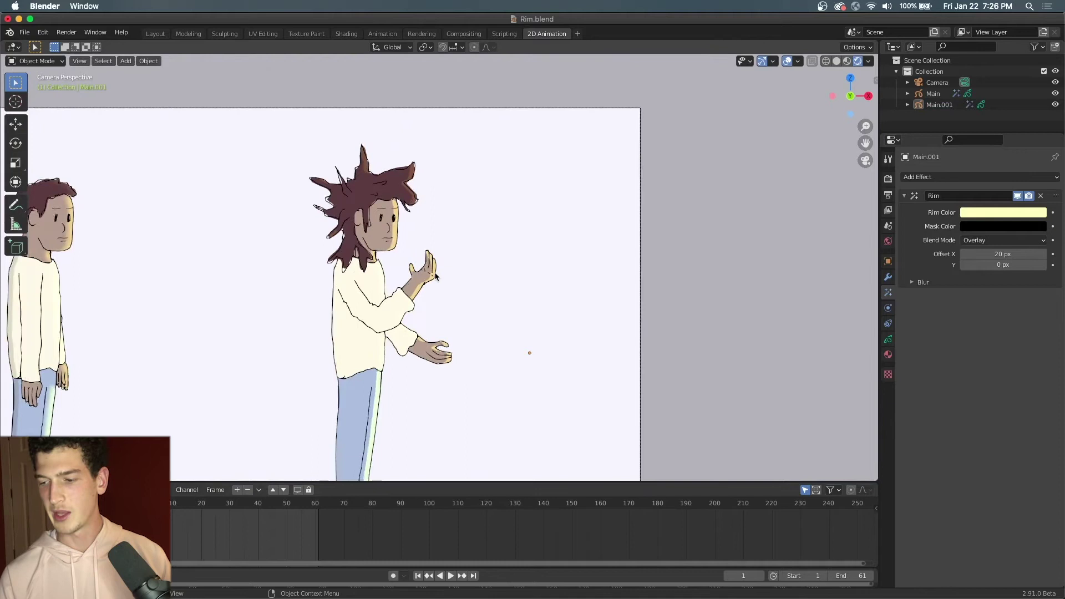
{"action": "scroll", "coordinate": [434, 272], "scroll_direction": "down", "scroll_amount": 3}
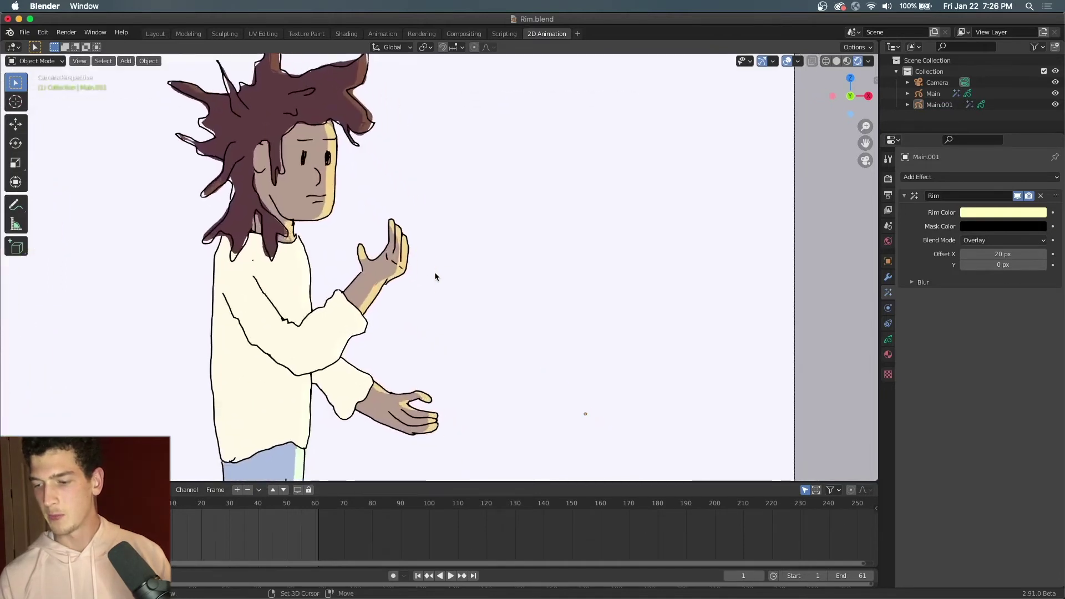
{"action": "scroll", "coordinate": [410, 348], "scroll_direction": "up", "scroll_amount": 2}
{"action": "scroll", "coordinate": [411, 348], "scroll_direction": "up", "scroll_amount": 3}
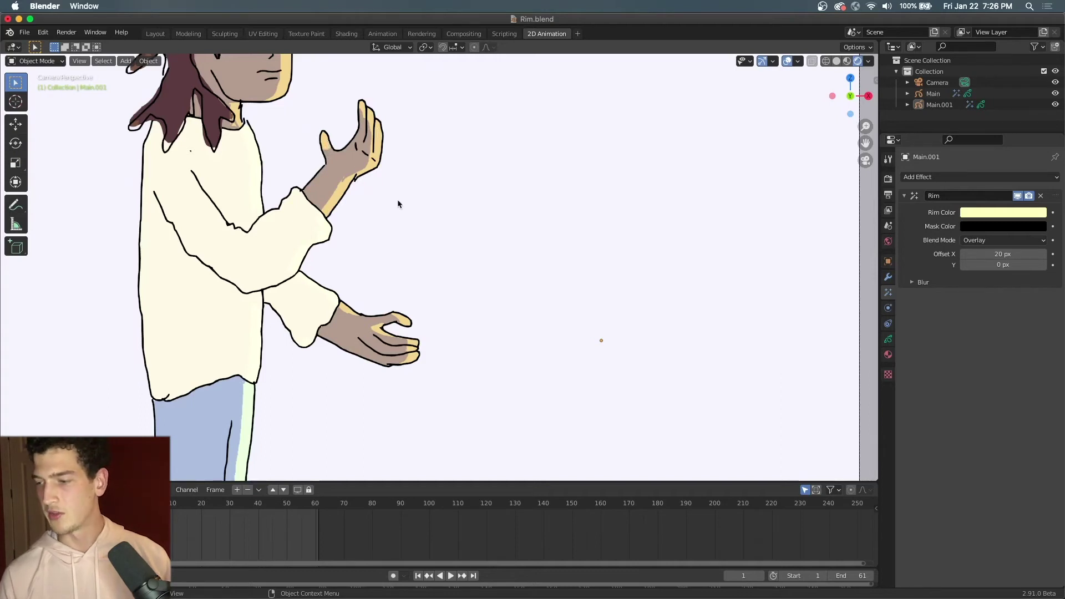
{"action": "scroll", "coordinate": [397, 199], "scroll_direction": "down", "scroll_amount": 3}
Re-enter 20 px as the Rim's Offset X so the yellow glow lights the opposite edge.
{"action": "left_click", "coordinate": [983, 259]}
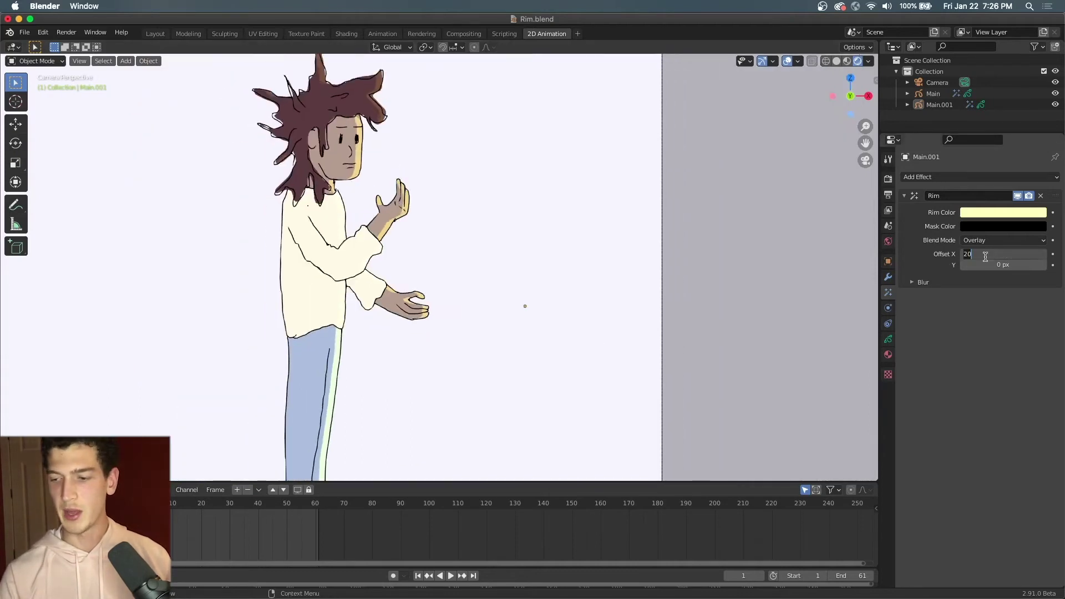
{"action": "key", "text": "Return"}
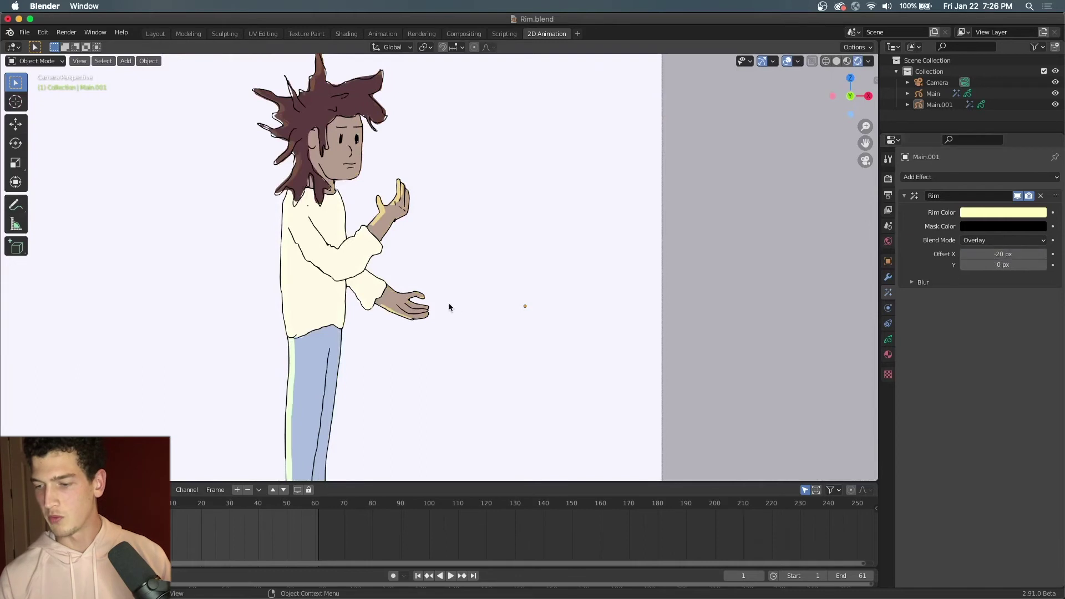
{"action": "scroll", "coordinate": [408, 330], "scroll_direction": "down", "scroll_amount": 2}
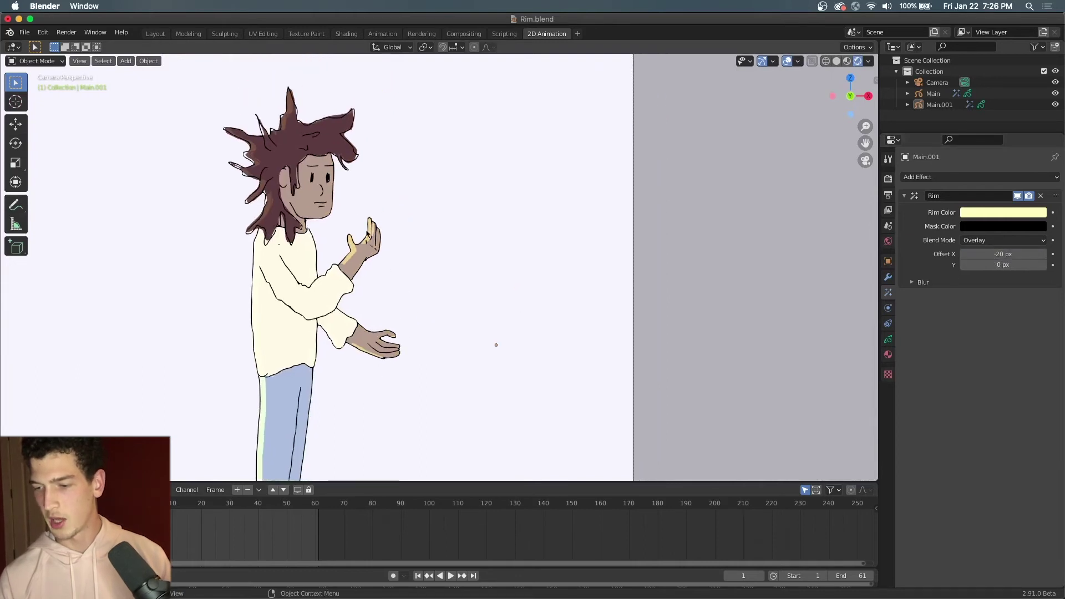
{"action": "scroll", "coordinate": [365, 228], "scroll_direction": "up", "scroll_amount": 2}
{"action": "scroll", "coordinate": [365, 228], "scroll_direction": "up", "scroll_amount": 3}
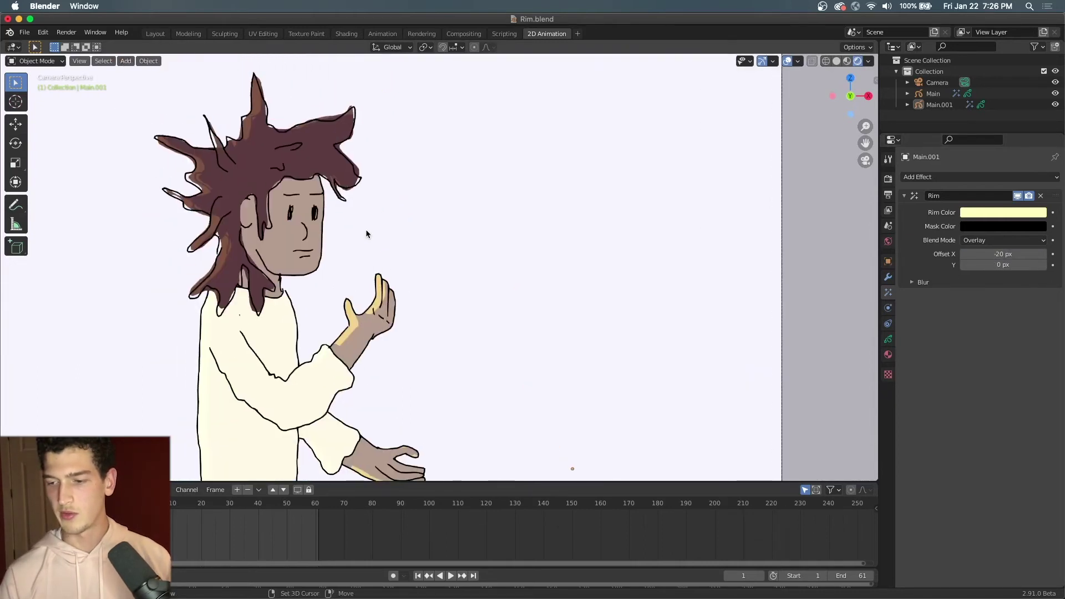
{"action": "scroll", "coordinate": [286, 186], "scroll_direction": "down", "scroll_amount": 6}
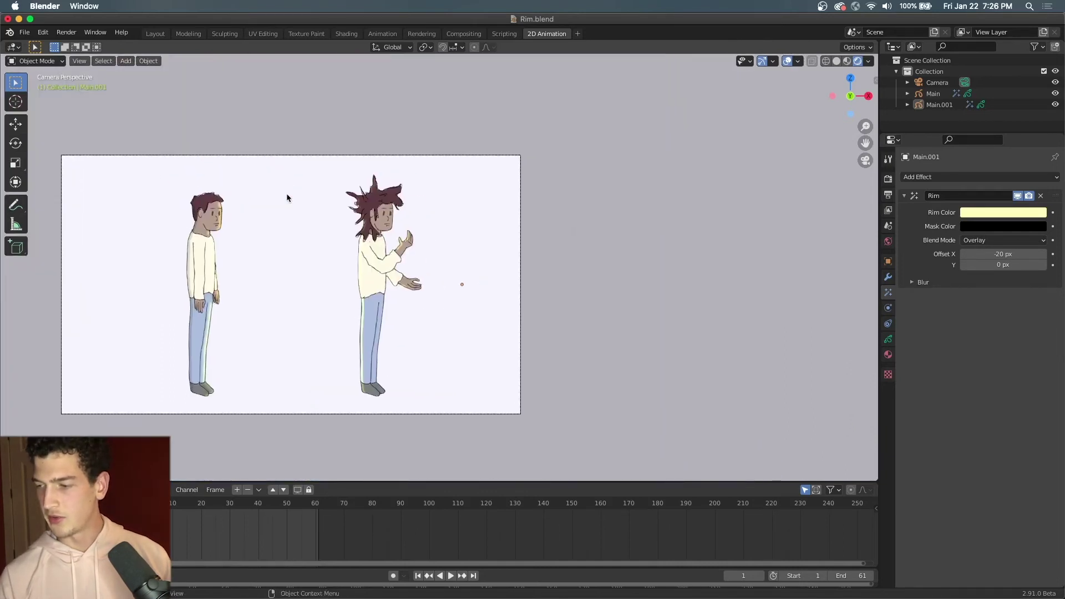
{"action": "scroll", "coordinate": [288, 198], "scroll_direction": "up", "scroll_amount": 4}
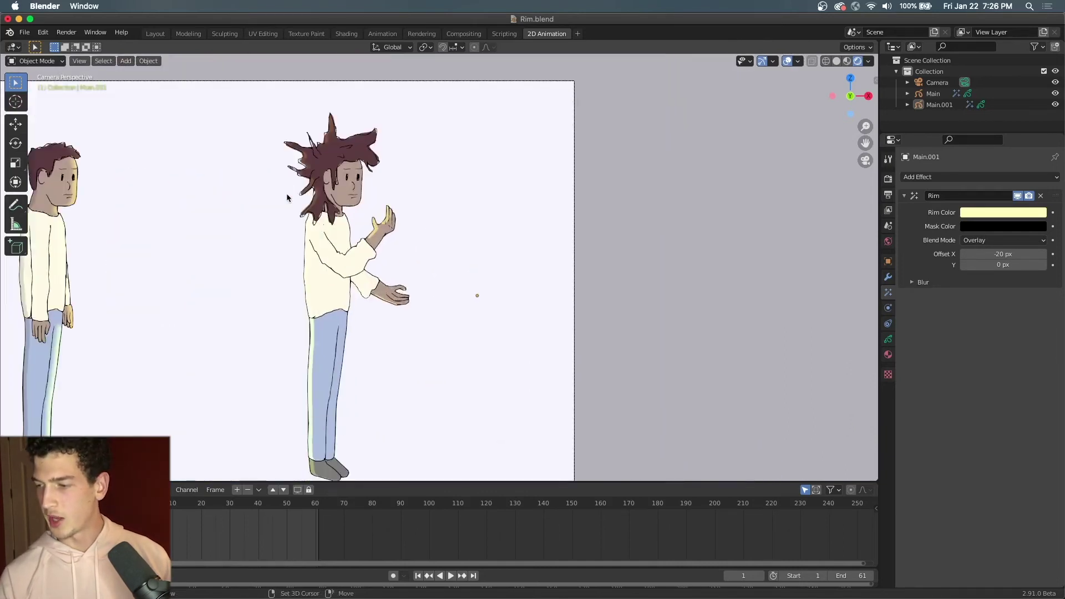
{"action": "left_click", "coordinate": [1003, 253]}
{"action": "type", "text": "20"}
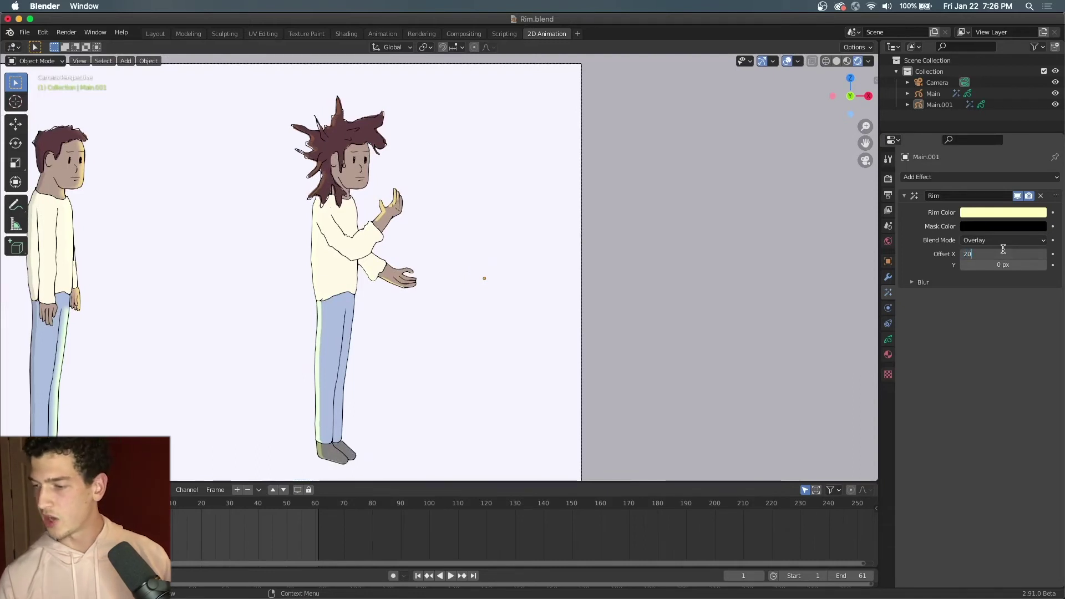
{"action": "key", "text": "Return"}
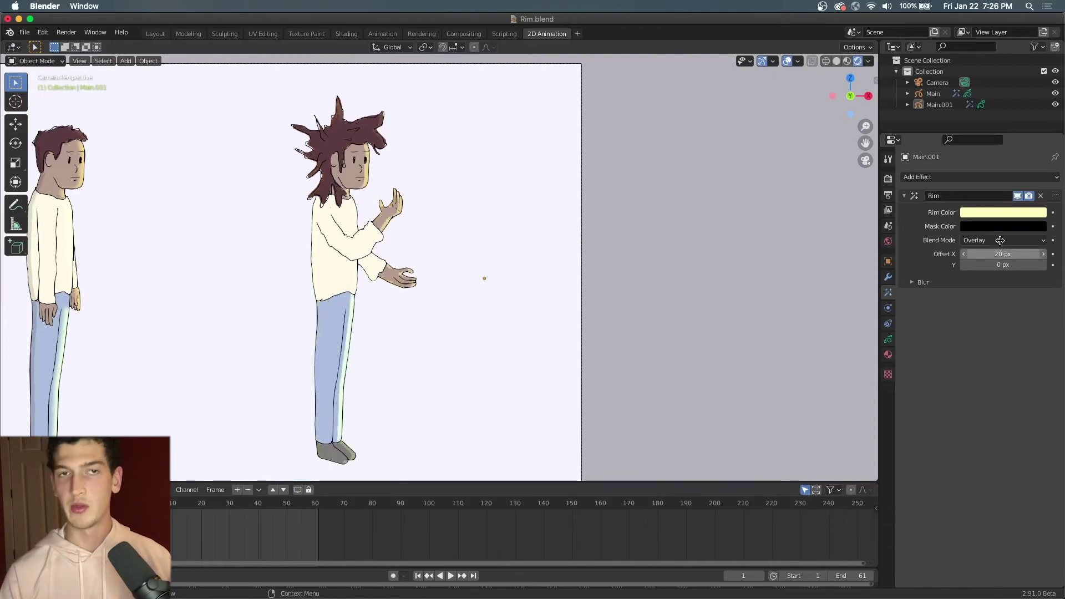
Add a second, nearly white Rim effect to Main.001 offset -20 px X and 0 px Y.
{"action": "left_click", "coordinate": [965, 178]}
{"action": "left_click", "coordinate": [944, 248]}
{"action": "left_click", "coordinate": [990, 314]}
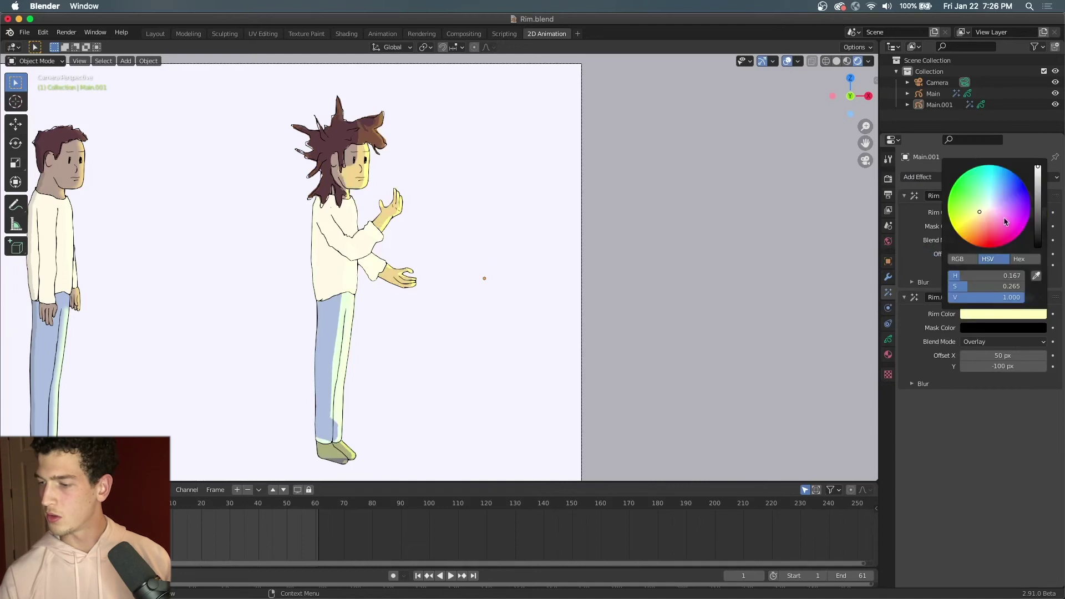
{"action": "mouse_move", "coordinate": [1005, 222]}
{"action": "left_mouse_down"}
{"action": "mouse_move", "coordinate": [991, 214]}
{"action": "mouse_move", "coordinate": [989, 234]}
{"action": "mouse_move", "coordinate": [990, 210]}
{"action": "left_mouse_up"}
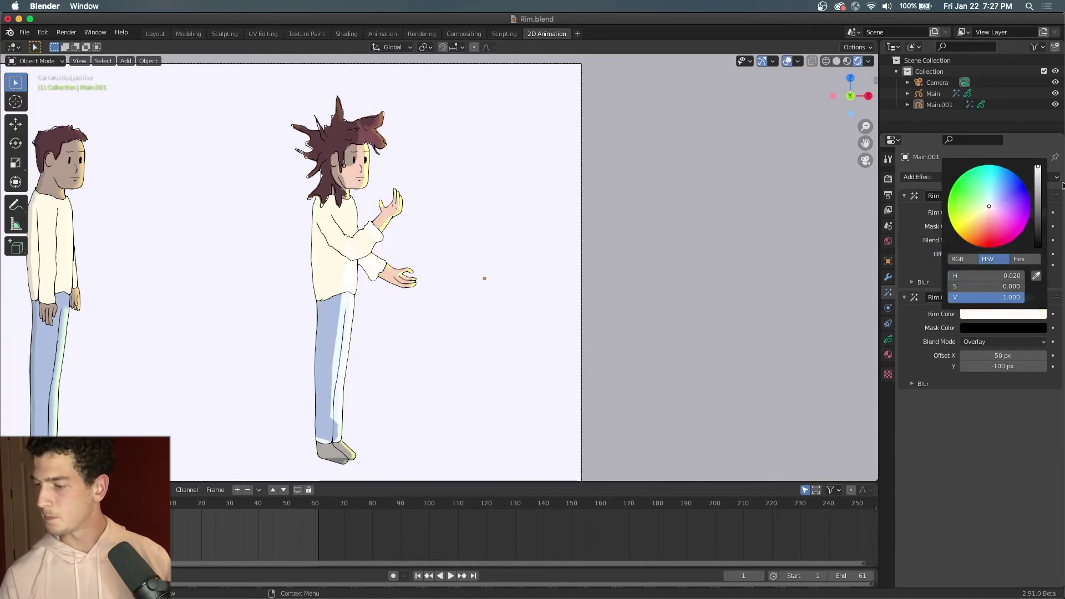
{"action": "left_click", "coordinate": [1003, 355]}
{"action": "type", "text": "-20"}
{"action": "key", "text": "Tab"}
{"action": "type", "text": "0"}
{"action": "key", "text": "Return"}
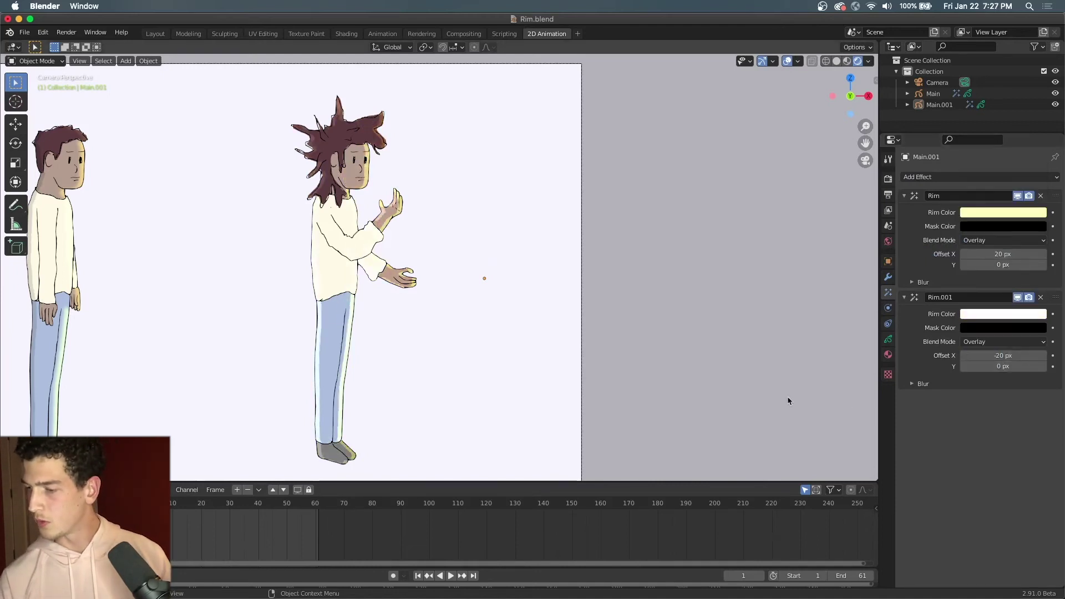
Set the new rim to Multiply blending and darken its colour to light grey.
{"action": "left_click", "coordinate": [1004, 342]}
{"action": "left_click", "coordinate": [996, 403]}
{"action": "left_click", "coordinate": [1007, 314]}
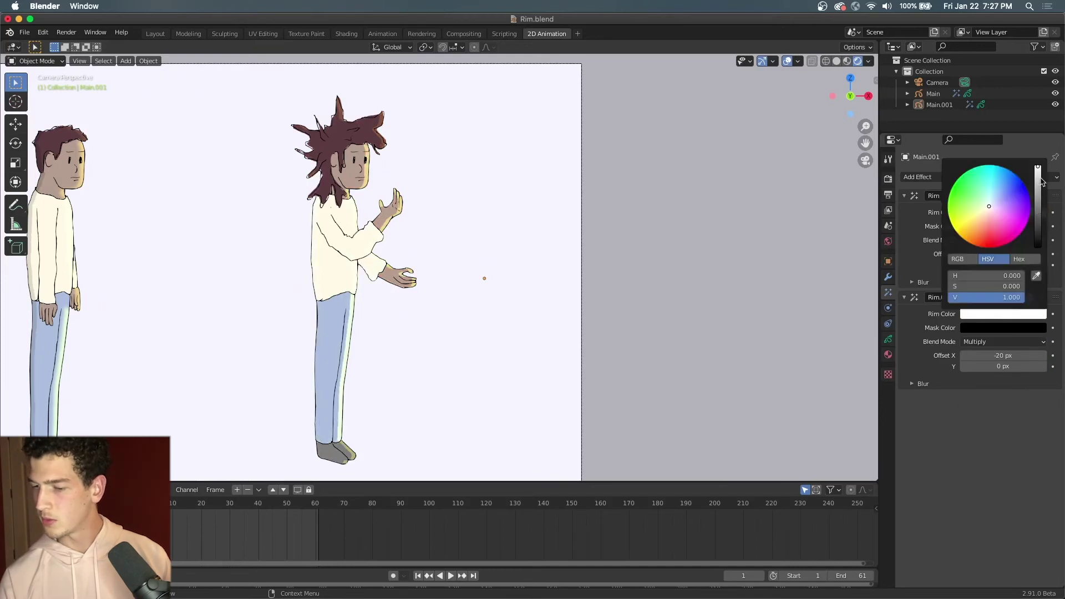
{"action": "left_click_drag", "start_coordinate": [1041, 181], "coordinate": [1037, 184]}
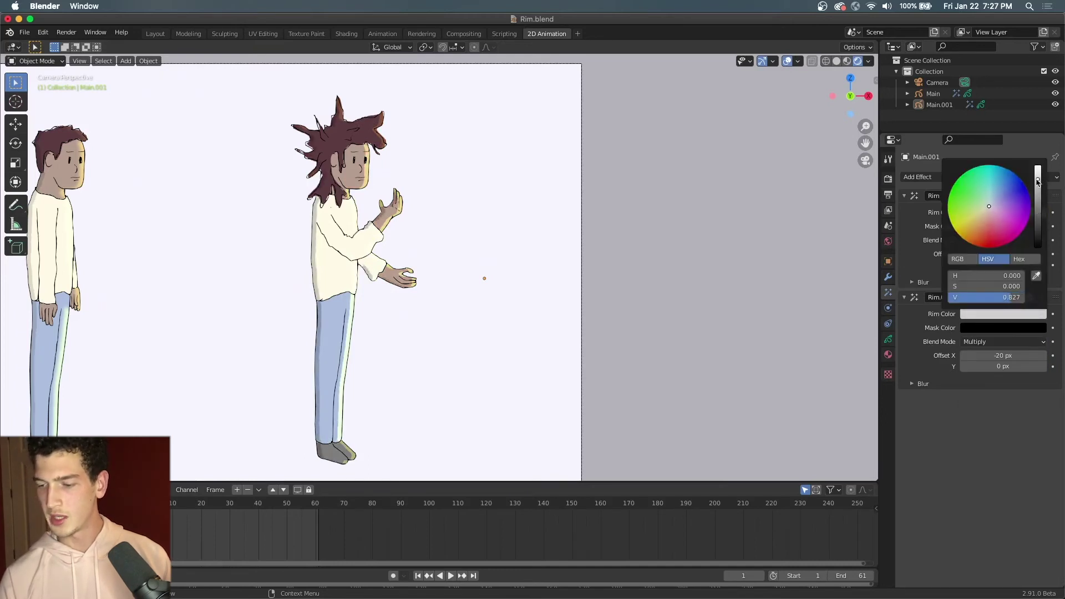
{"action": "scroll", "coordinate": [397, 211], "scroll_direction": "up", "scroll_amount": 3}
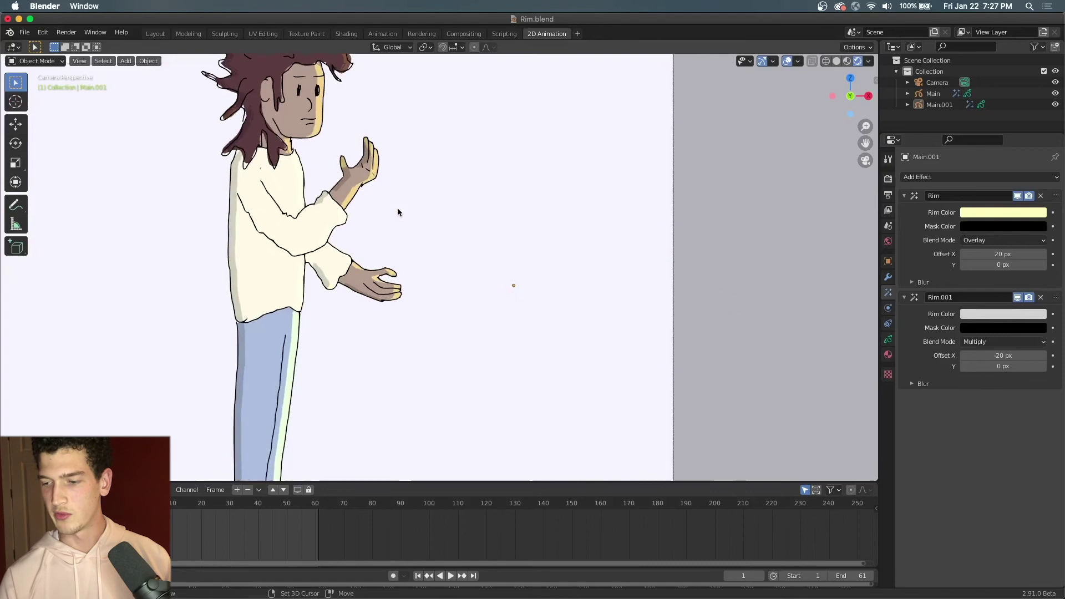
{"action": "scroll", "coordinate": [397, 212], "scroll_direction": "down", "scroll_amount": 1}
{"action": "key", "text": "Home"}
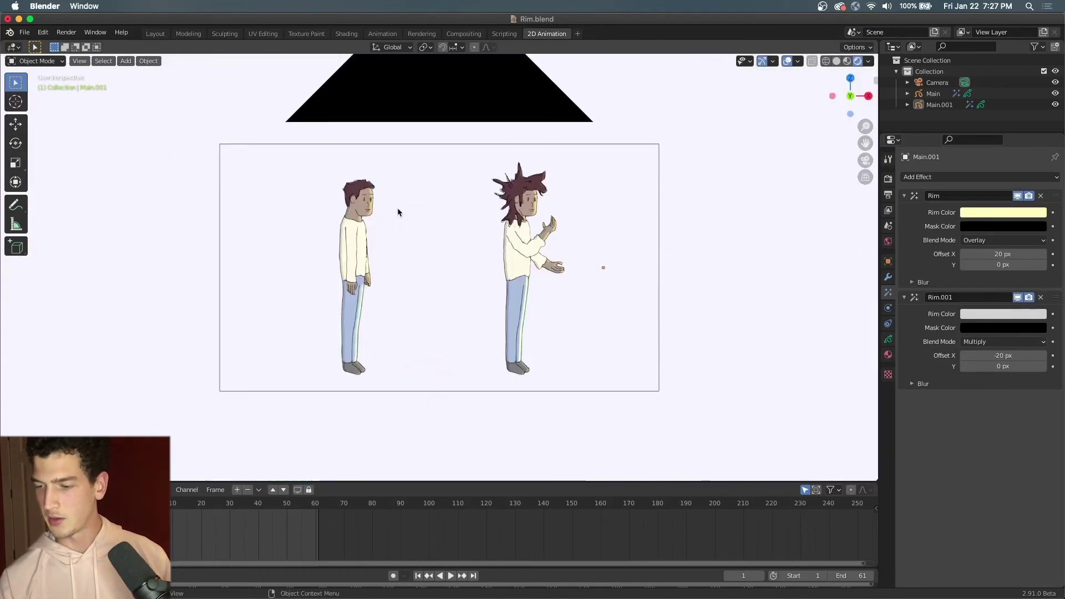
{"action": "key", "text": "KP_0"}
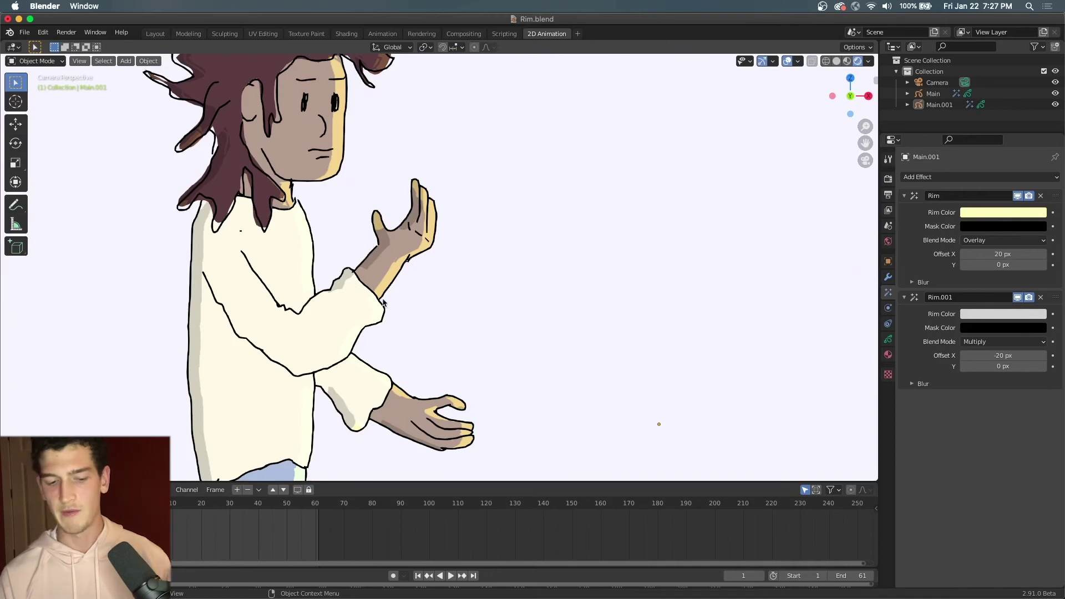
{"action": "scroll", "coordinate": [383, 301], "scroll_direction": "down", "scroll_amount": 3}
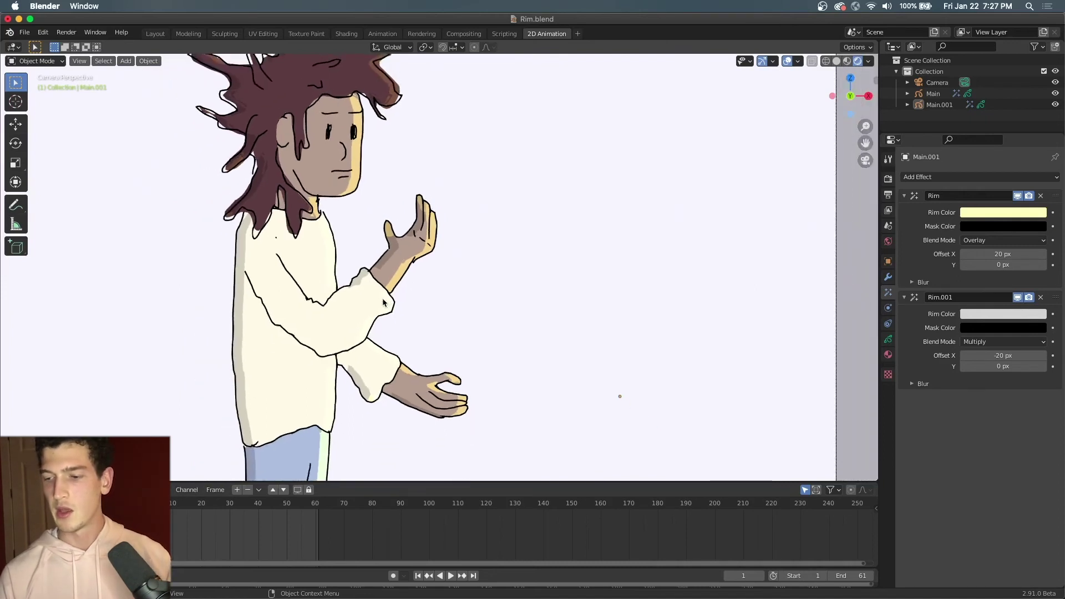
{"action": "scroll", "coordinate": [382, 301], "scroll_direction": "down", "scroll_amount": 5}
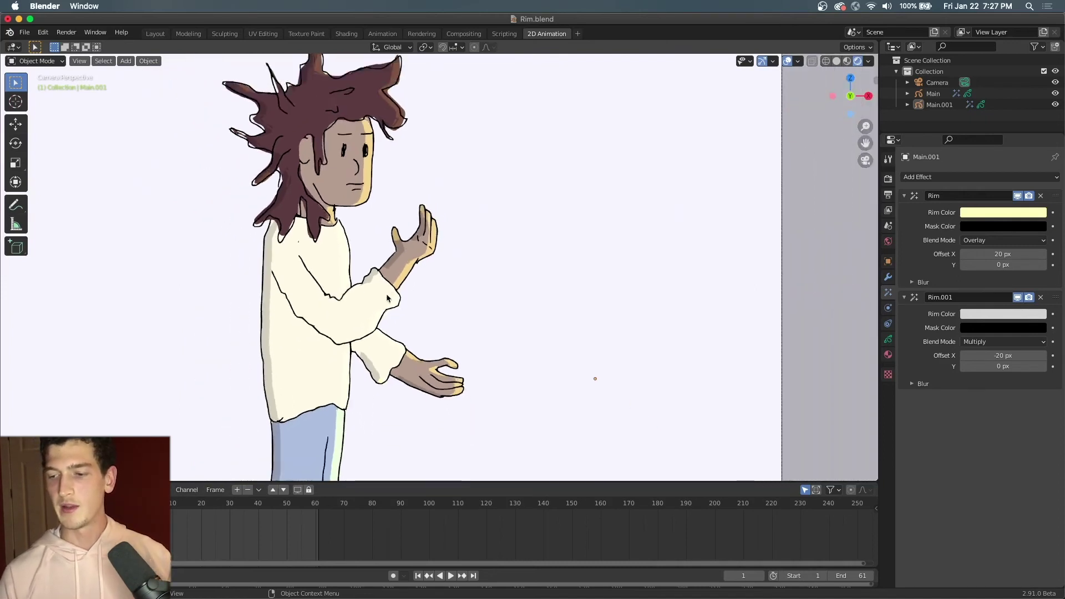
{"action": "scroll", "coordinate": [386, 297], "scroll_direction": "down", "scroll_amount": 2}
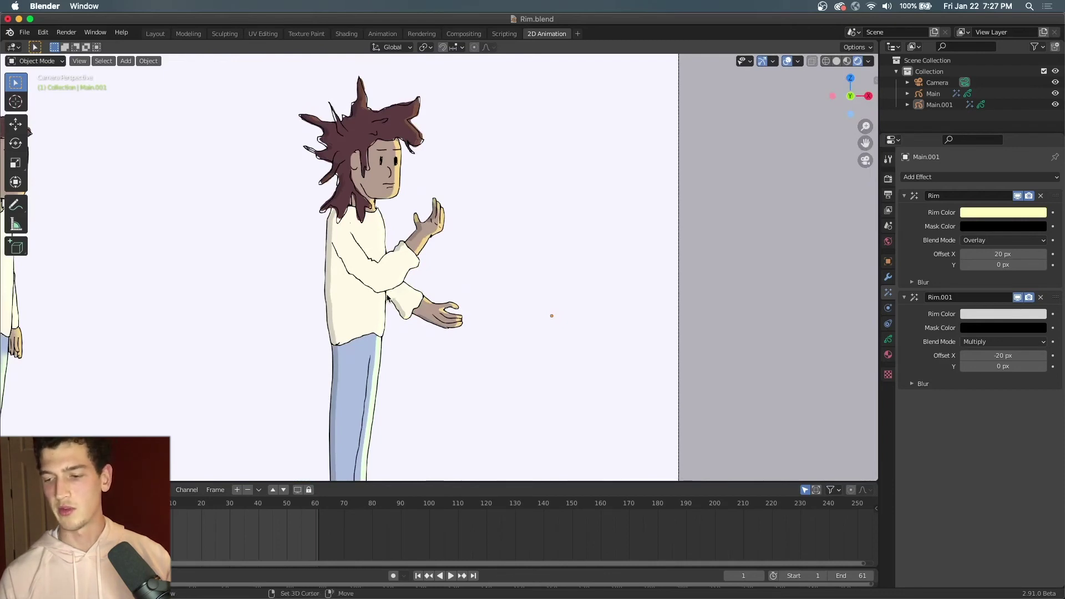
{"action": "scroll", "coordinate": [386, 297], "scroll_direction": "left", "scroll_amount": 8}
{"action": "scroll", "coordinate": [386, 298], "scroll_direction": "right", "scroll_amount": 8}
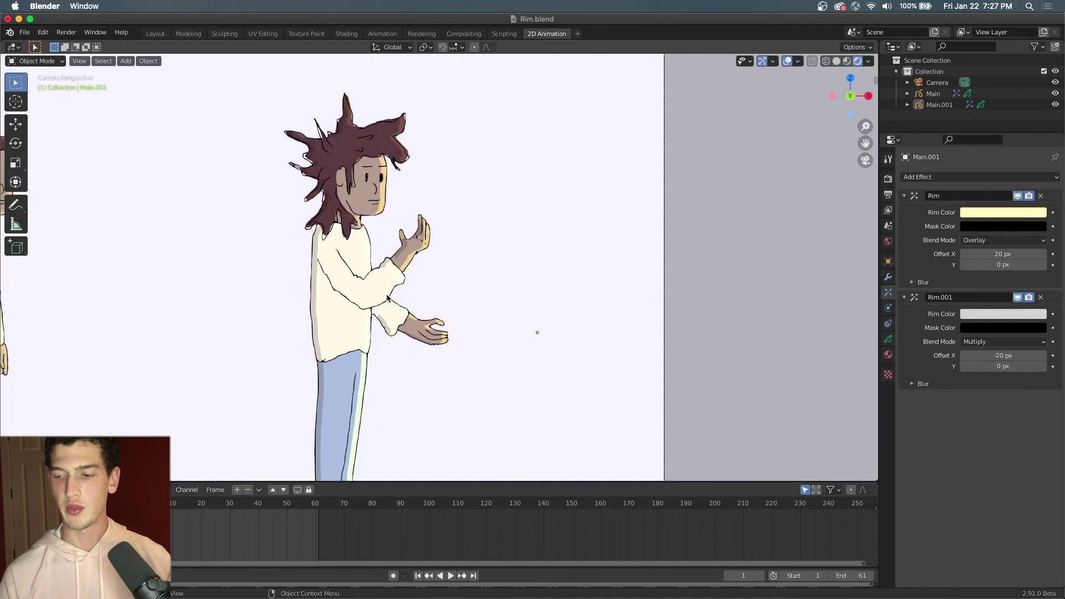
{"action": "scroll", "coordinate": [437, 294], "scroll_direction": "right", "scroll_amount": 3}
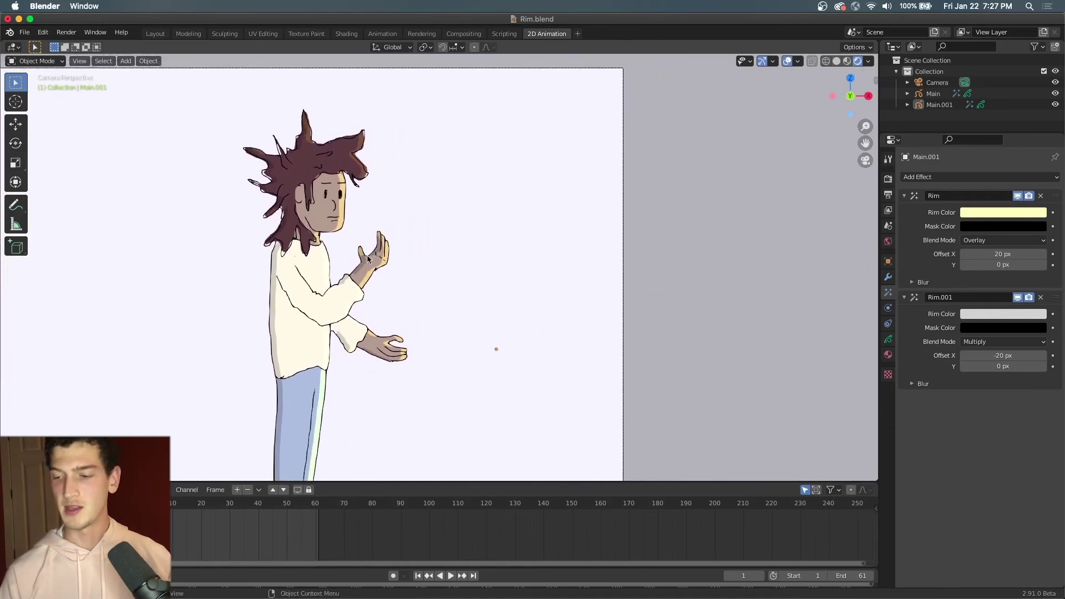
{"action": "scroll", "coordinate": [369, 259], "scroll_direction": "down", "scroll_amount": 2}
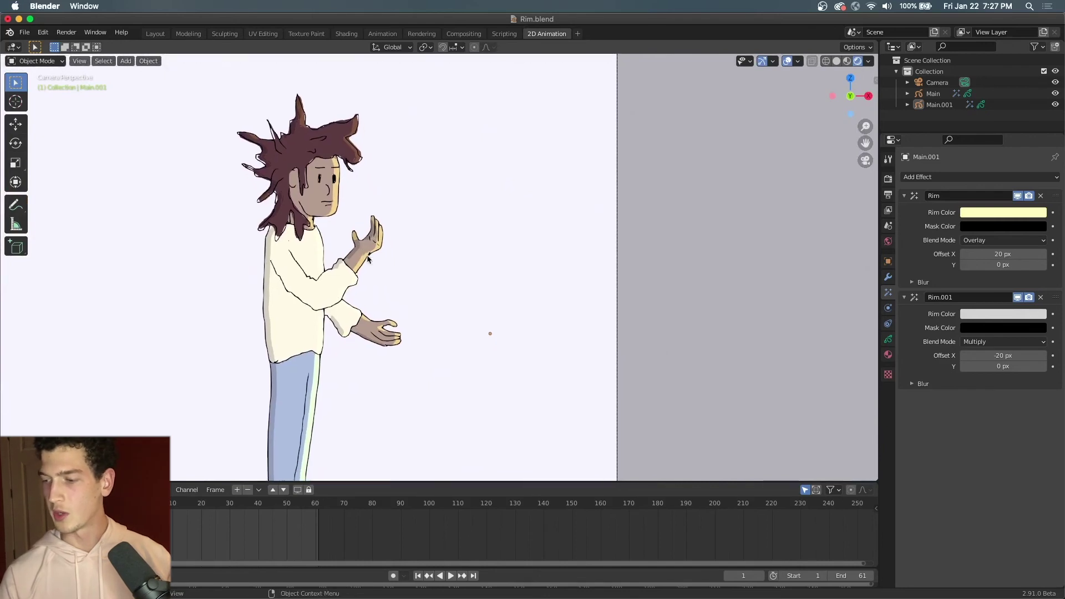
Expand Rim.001's Blur panel, setting Blur X and Y to 10 px and Samples to 8.
{"action": "left_click", "coordinate": [915, 383]}
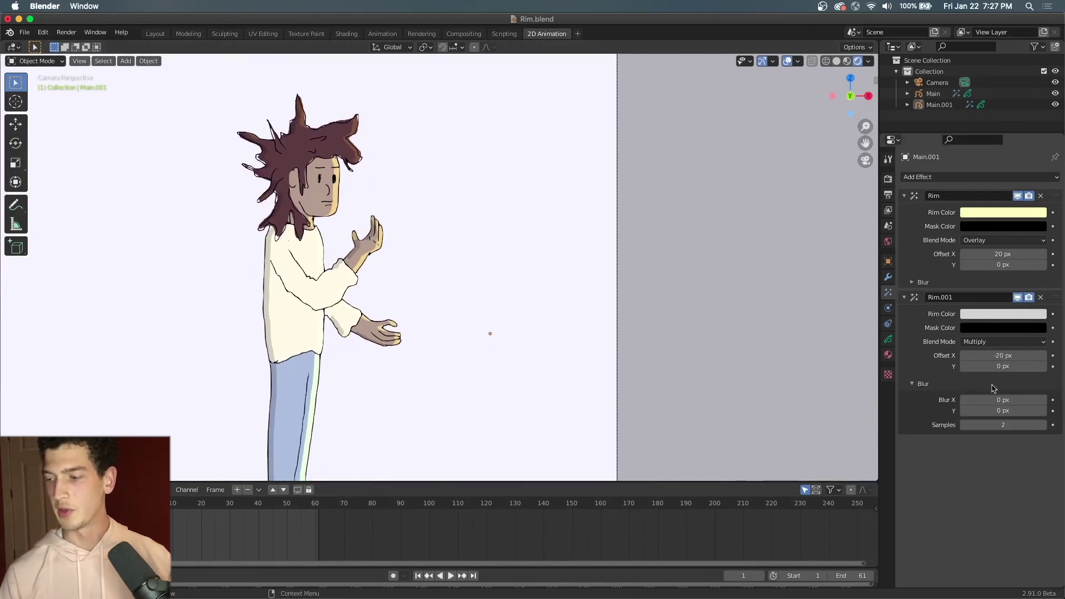
{"action": "left_click", "coordinate": [1031, 400]}
{"action": "type", "text": "1"}
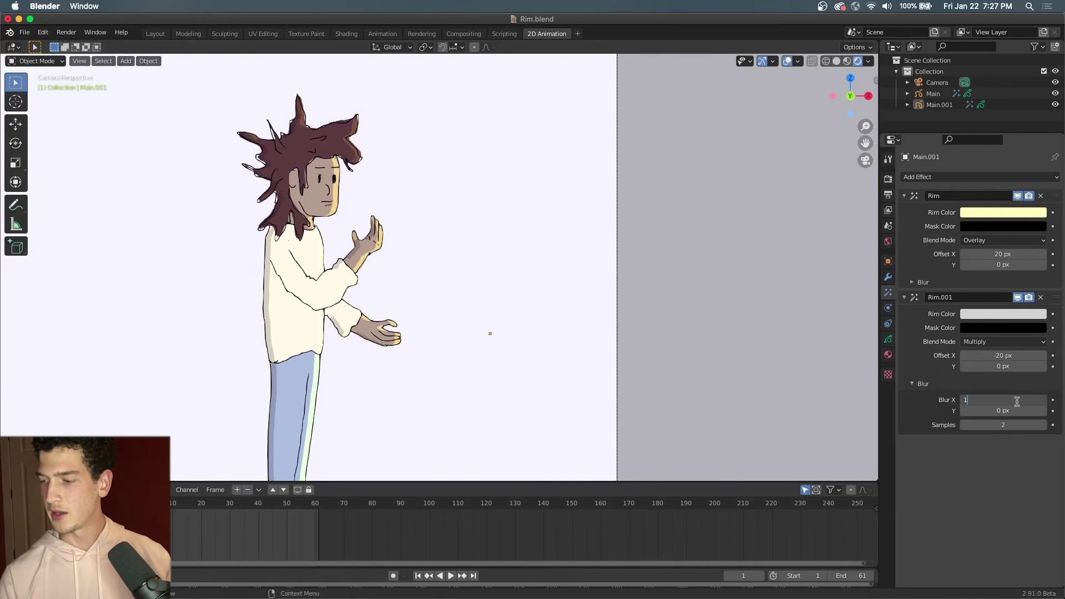
{"action": "type", "text": "0"}
{"action": "key", "text": "Return"}
{"action": "left_click", "coordinate": [1006, 410]}
{"action": "type", "text": "10"}
{"action": "key", "text": "Return"}
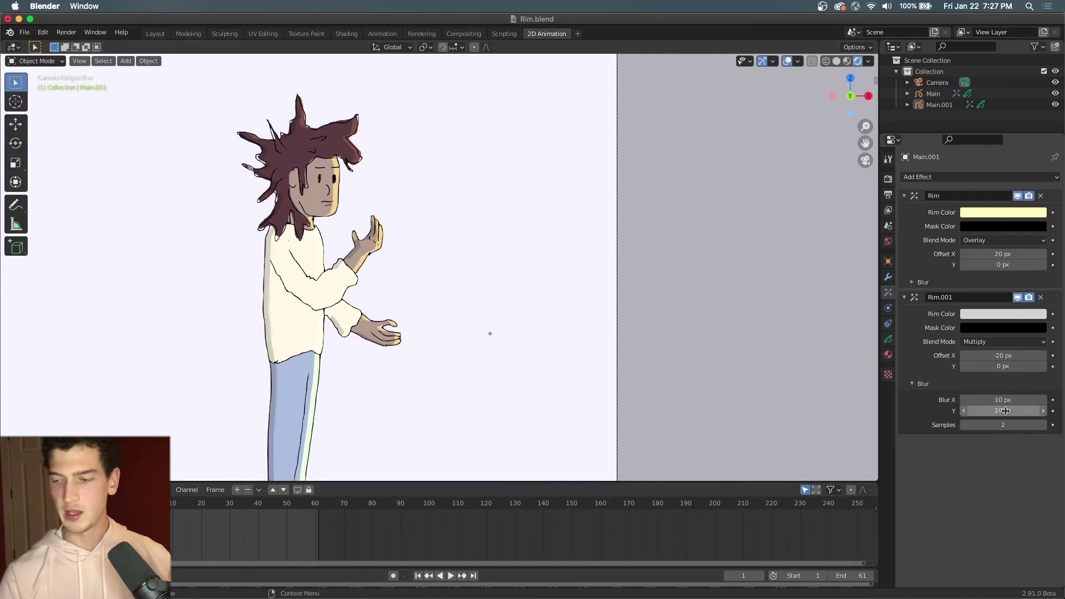
{"action": "left_click", "coordinate": [1003, 425]}
{"action": "type", "text": "8"}
{"action": "key", "text": "Return"}
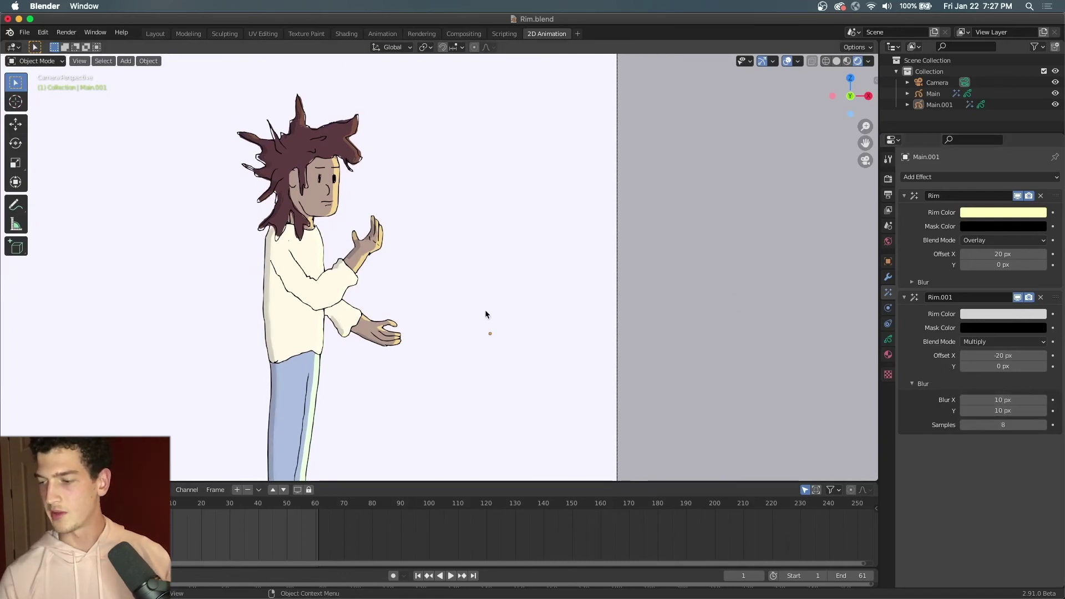
Raise Rim.001's Blur X and Blur Y to 20 px.
{"action": "left_click", "coordinate": [997, 399]}
{"action": "type", "text": "20"}
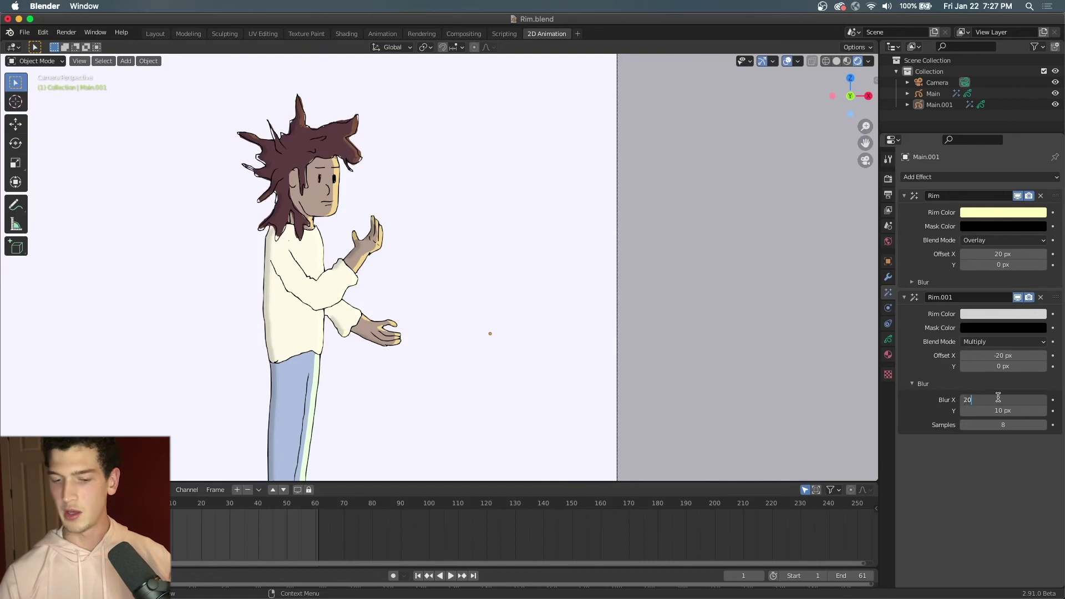
{"action": "key", "text": "Return"}
{"action": "left_click", "coordinate": [999, 410]}
{"action": "type", "text": "20"}
{"action": "key", "text": "Return"}
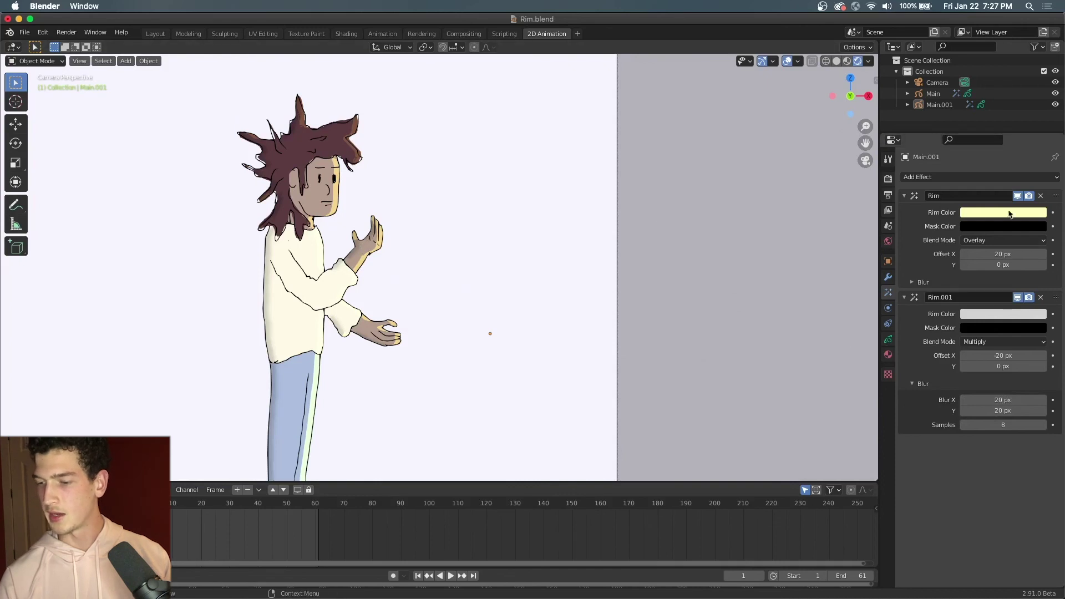
Delete Main.001's yellow Overlay Rim effect and review the remaining grey Multiply rim.
{"action": "left_click", "coordinate": [1040, 195]}
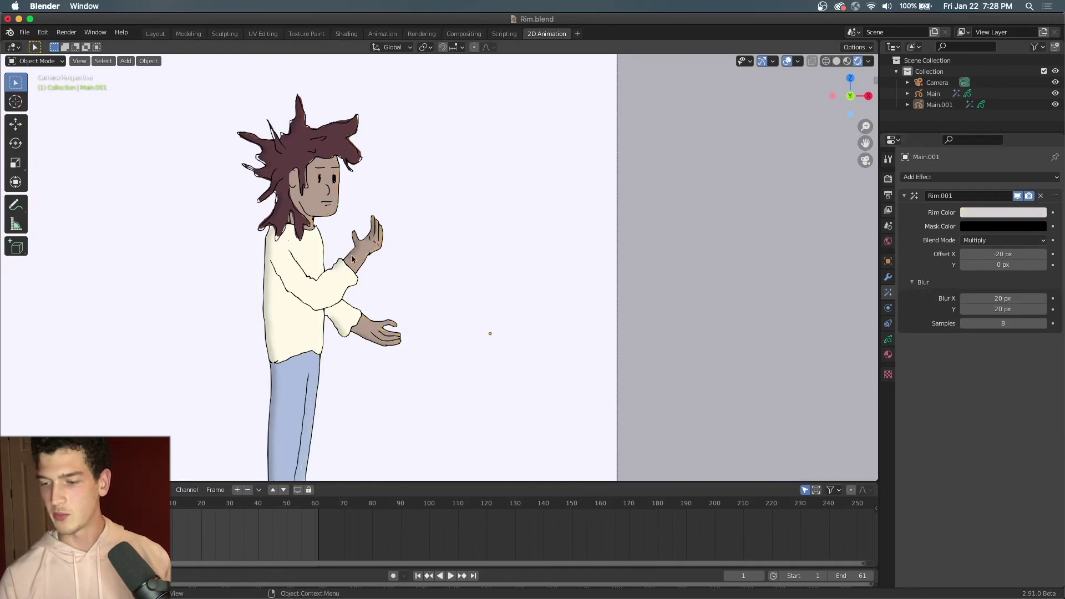
{"action": "scroll", "coordinate": [360, 252], "scroll_direction": "up", "scroll_amount": 3}
{"action": "scroll", "coordinate": [361, 253], "scroll_direction": "up", "scroll_amount": 2}
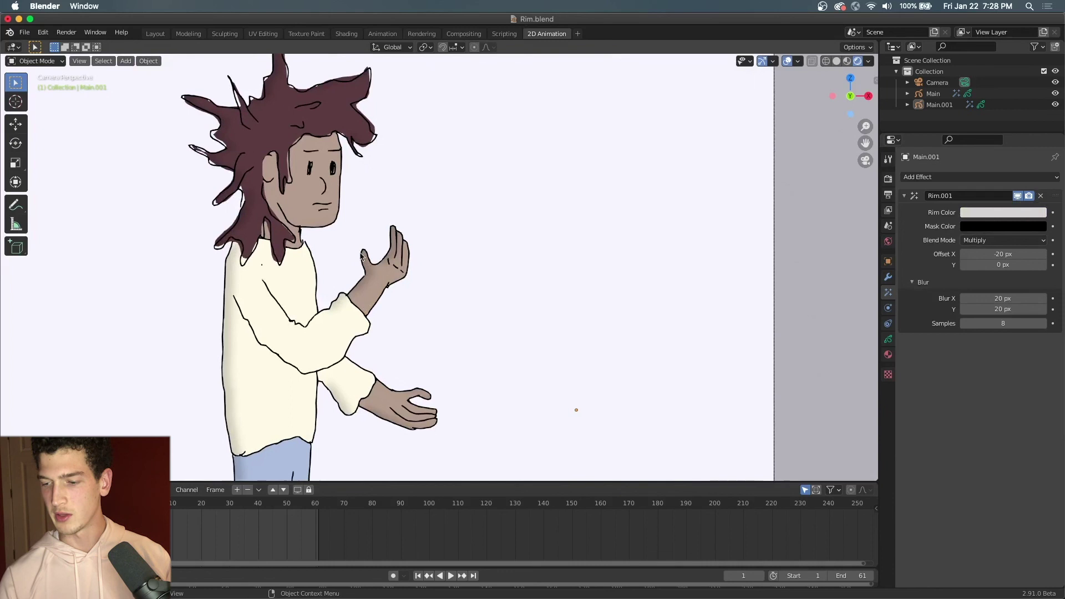
{"action": "key", "text": "KP_0"}
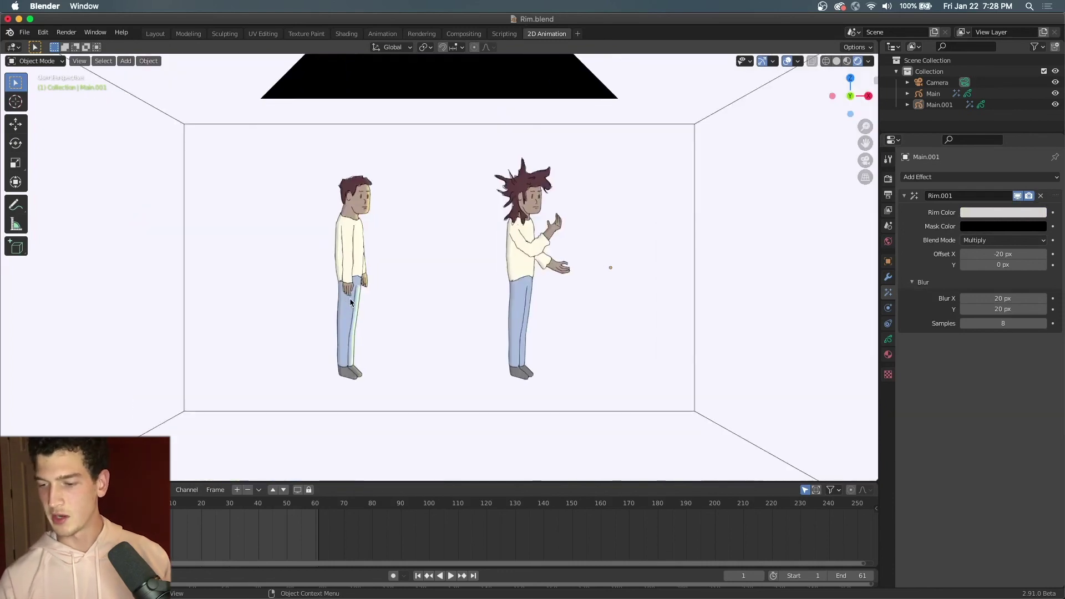
{"action": "key", "text": "KP_0"}
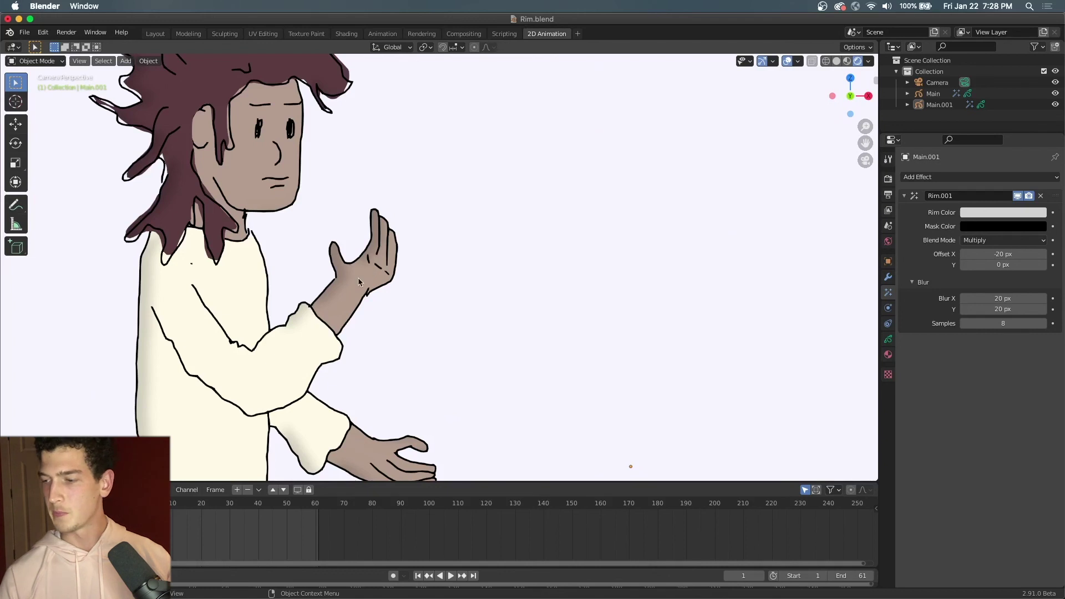
{"action": "scroll", "coordinate": [355, 272], "scroll_direction": "down", "scroll_amount": 5, "text": "shift"}
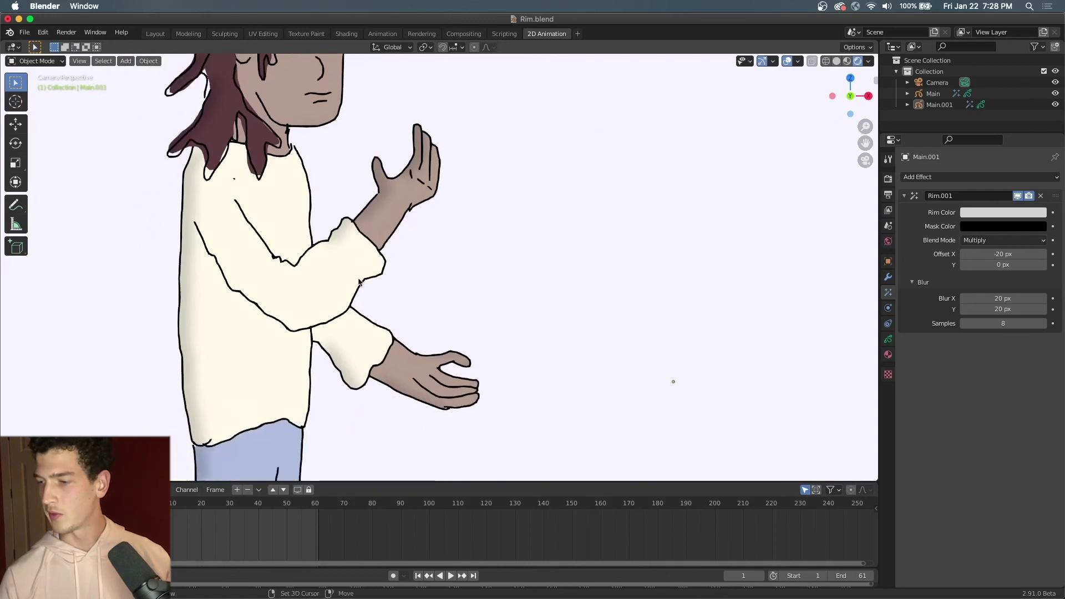
Darken Rim.001's Rim Color to a mid grey (value 0.620) for a deeper Multiply shadow.
{"action": "left_click", "coordinate": [977, 213]}
{"action": "left_click", "coordinate": [1037, 79]}
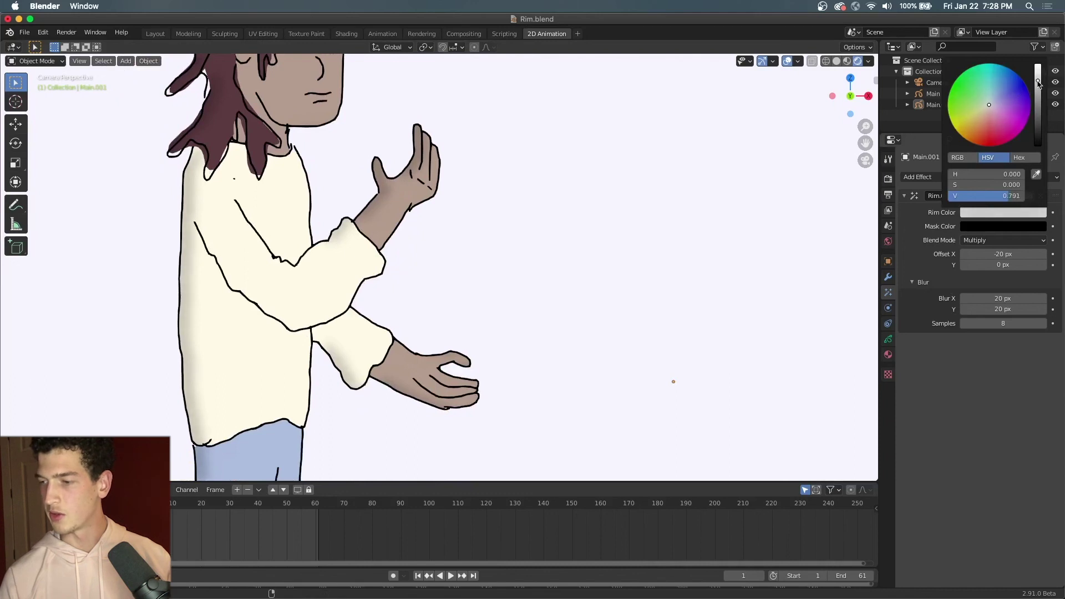
{"action": "left_click_drag", "start_coordinate": [1038, 83], "coordinate": [1038, 101]}
{"action": "scroll", "coordinate": [660, 288], "scroll_direction": "down", "scroll_amount": 4}
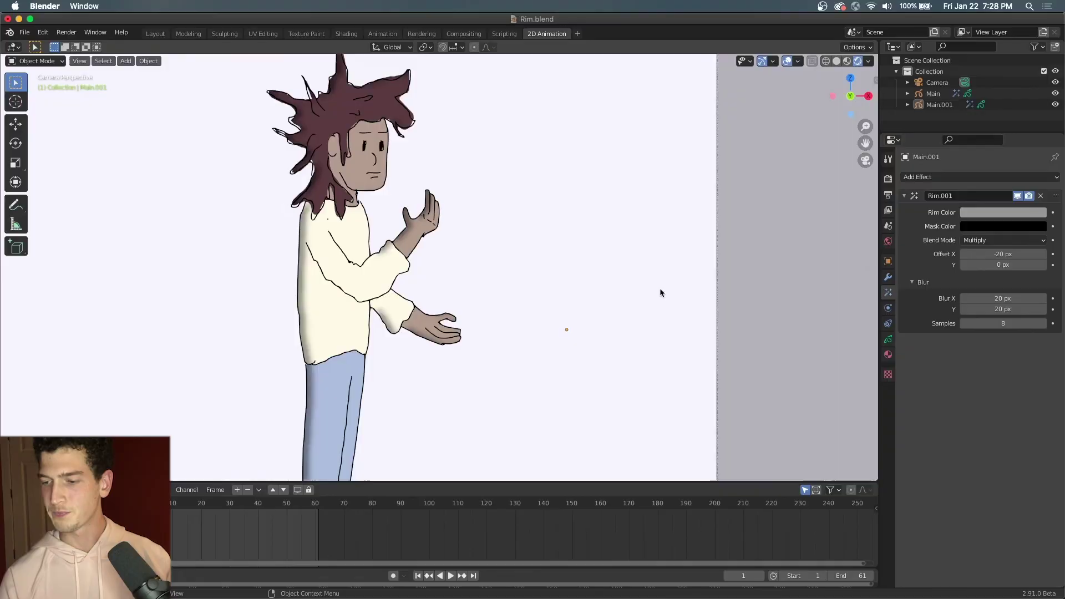